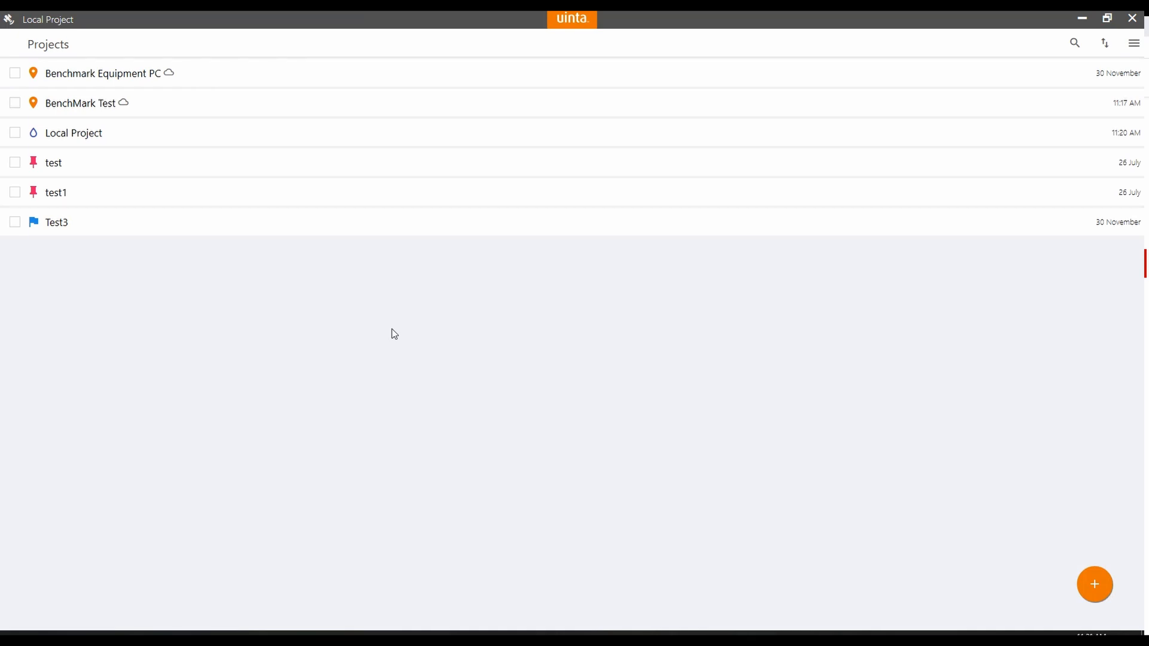
Start a new template based on the Basic sample template.
left_click(1135, 46)
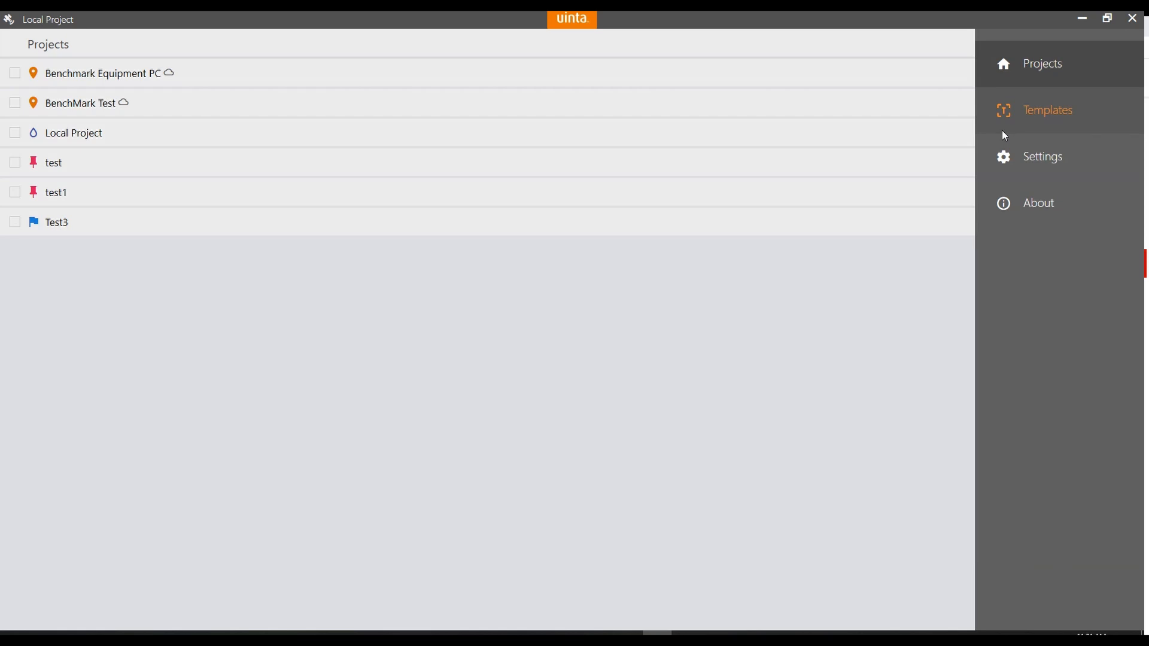
left_click(1037, 130)
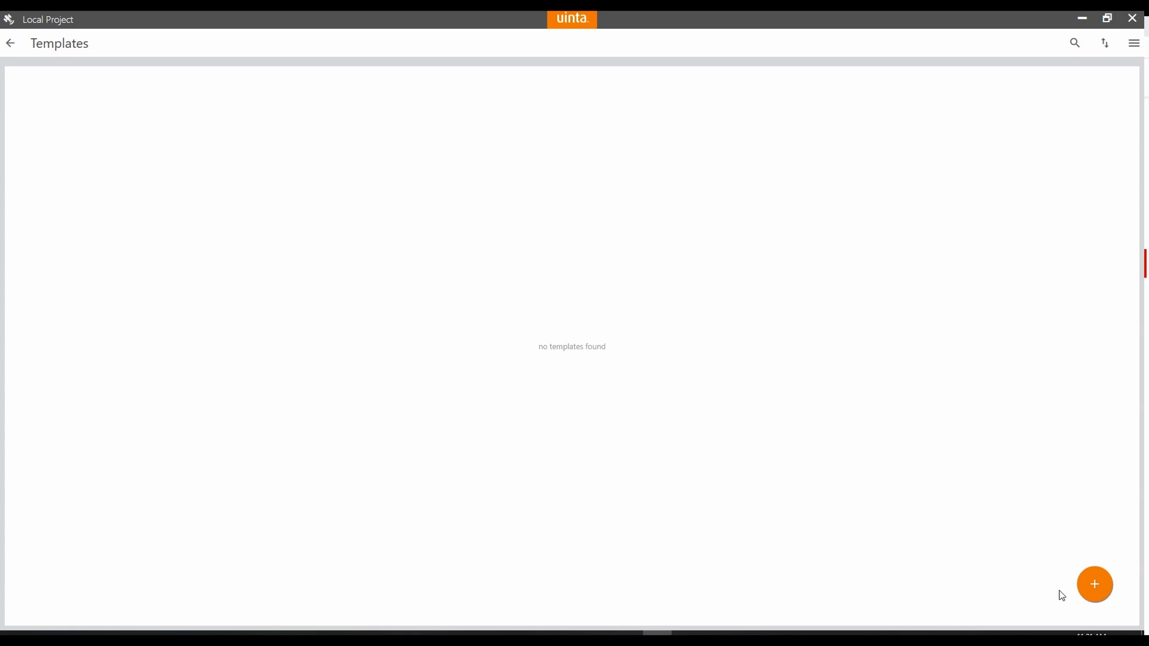
left_click(1090, 590)
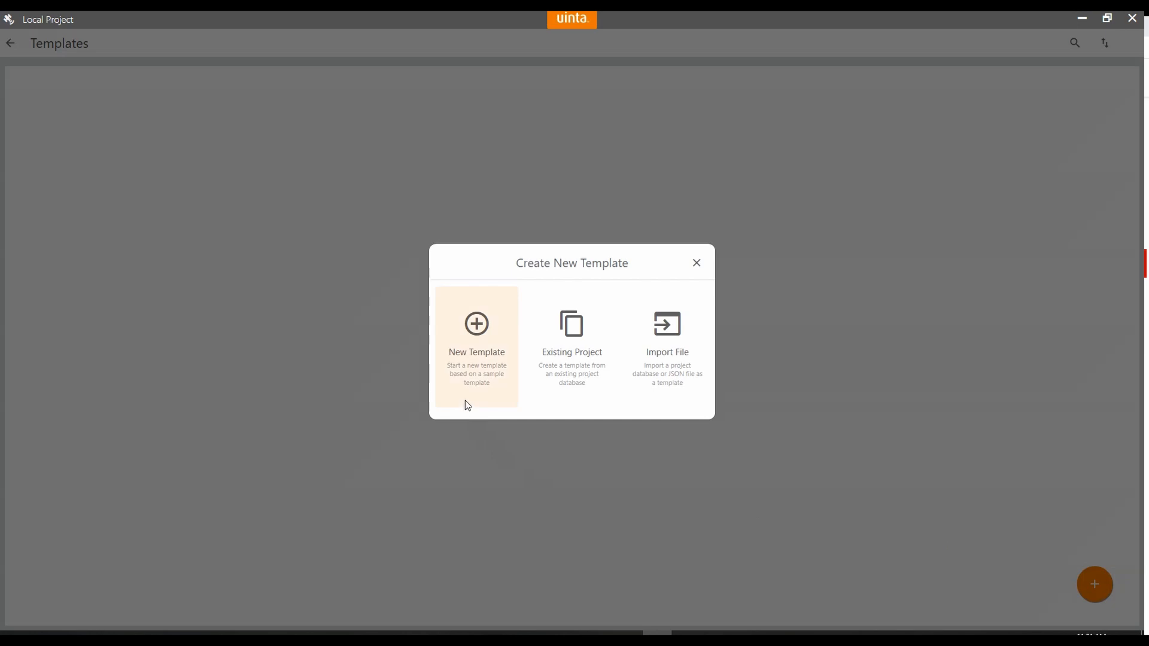
left_click(472, 386)
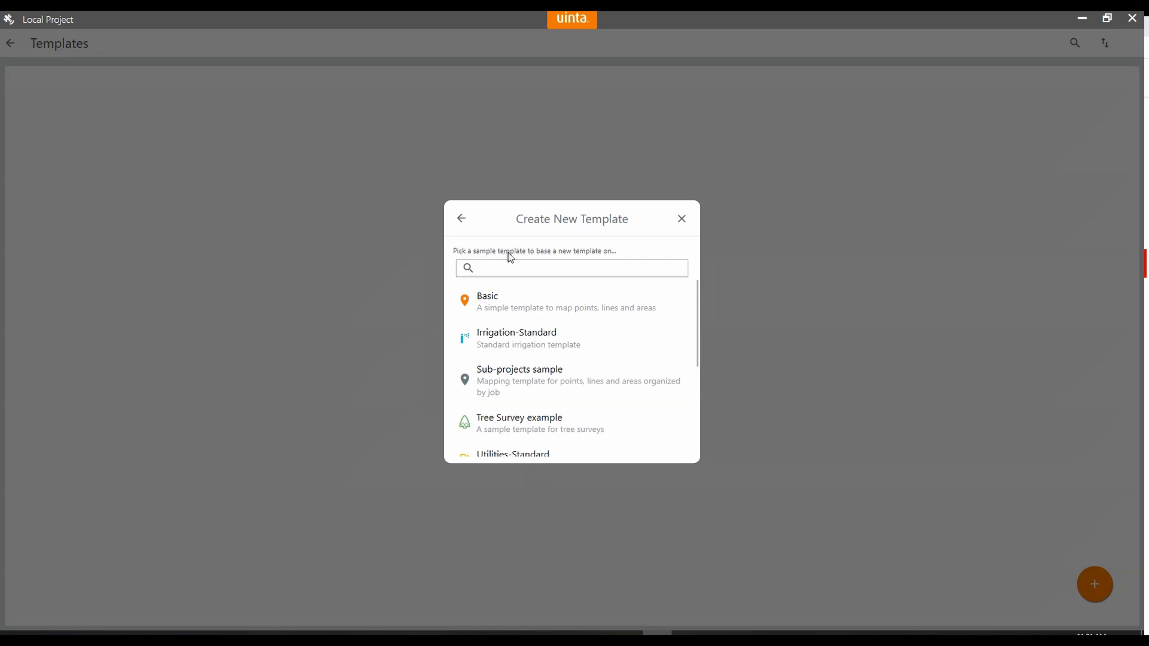
left_click(510, 308)
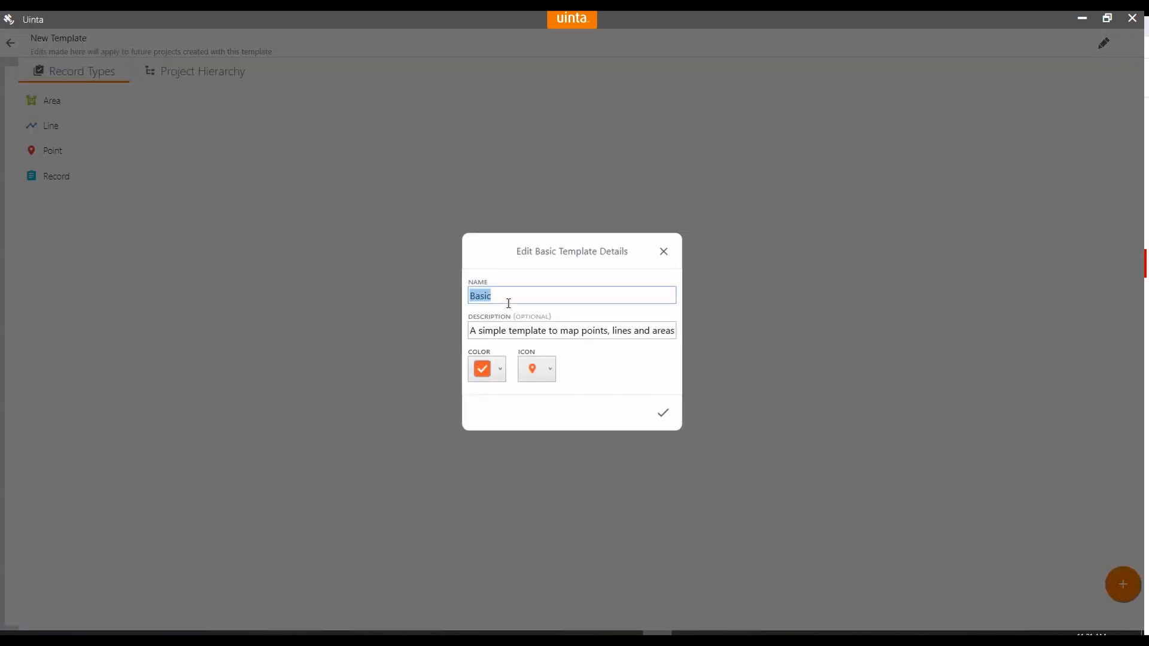
Set the template's description to "A template to record the Bench-Mark Office" and its name to "Office Pickup".
left_click(472, 329)
left_click_drag(472, 330, 755, 322)
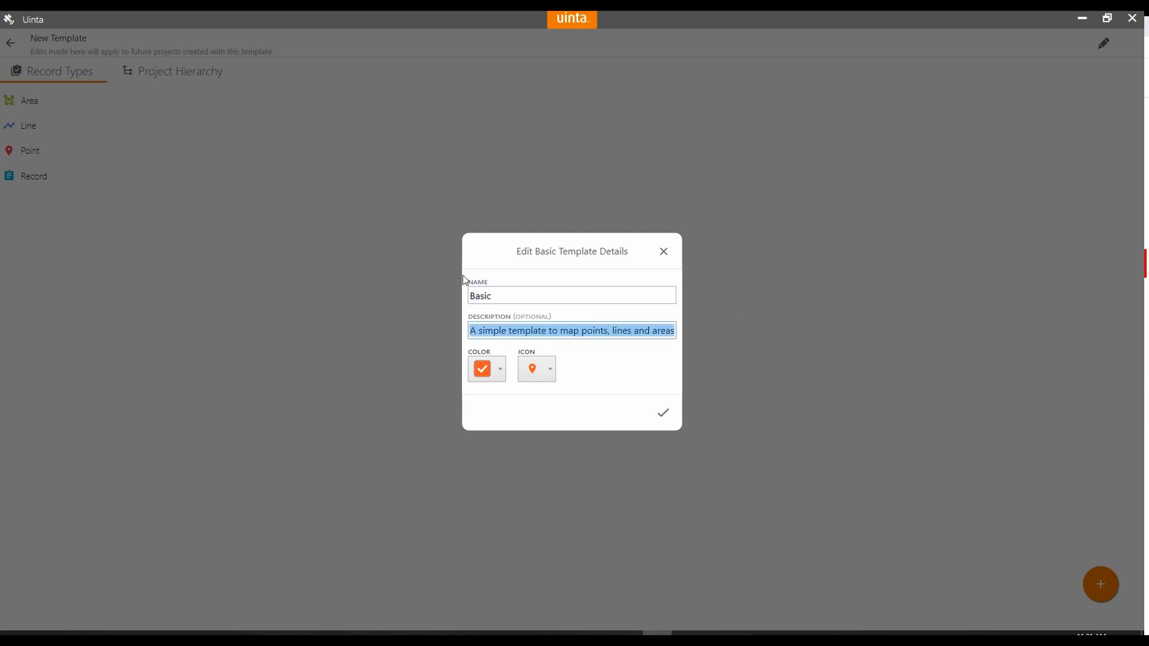
type("A template to ")
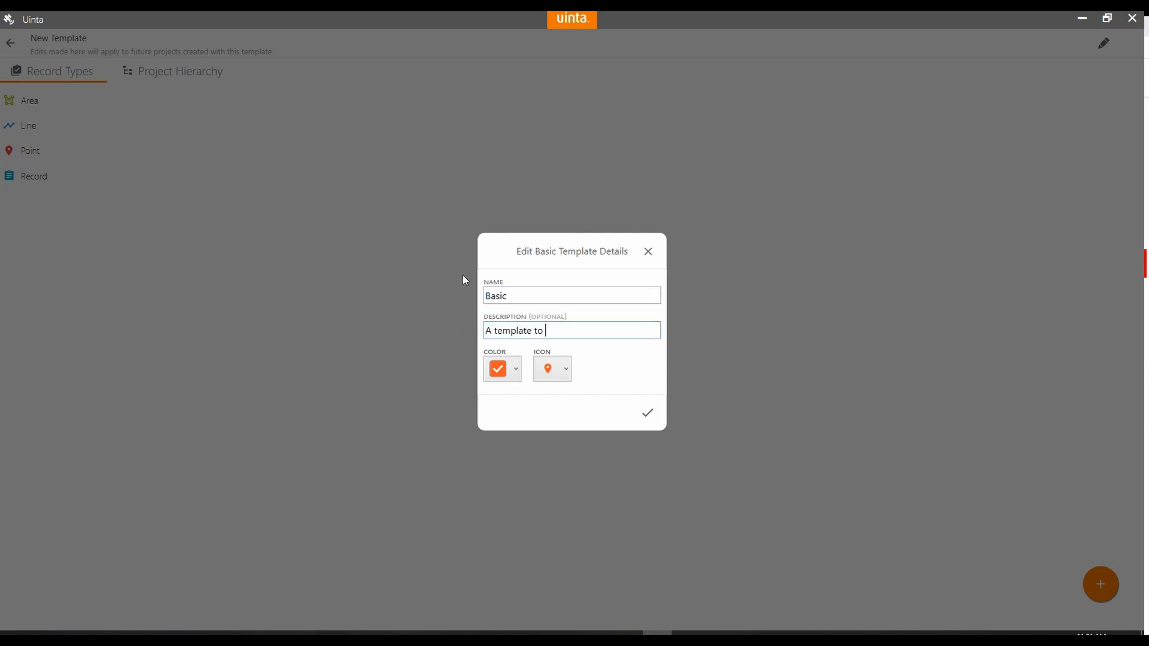
type("record the Bench-Mark Office")
key("shift+Tab")
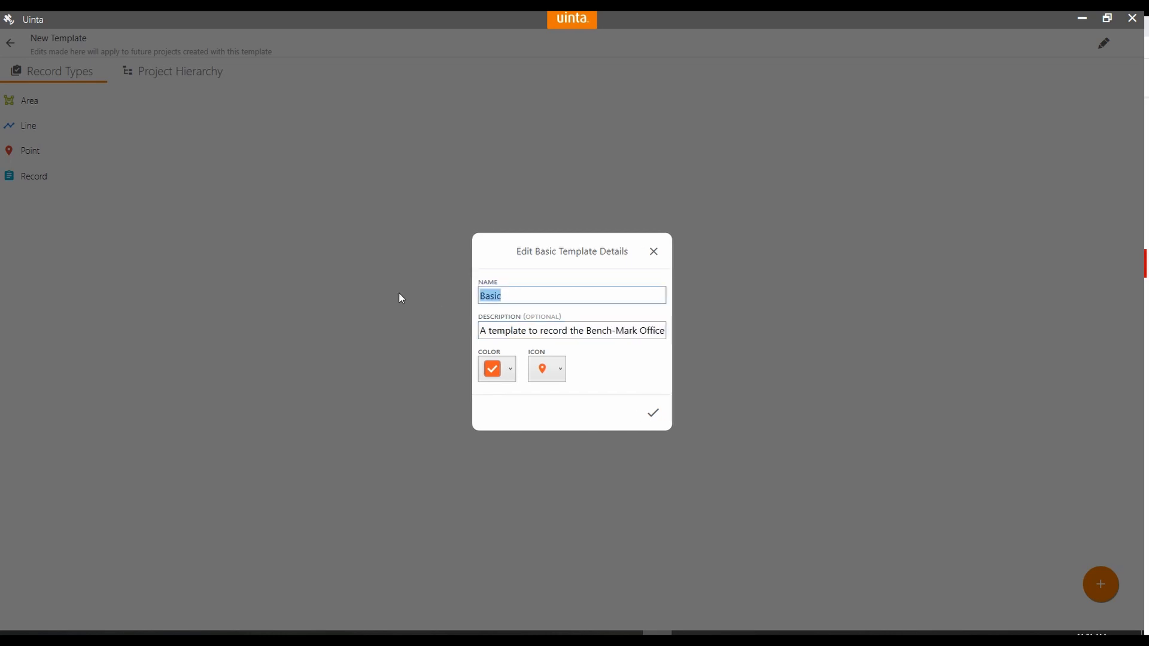
type("Office Pickup")
Give the template the indigo color and the document icon, and accept the template details.
left_click(510, 369)
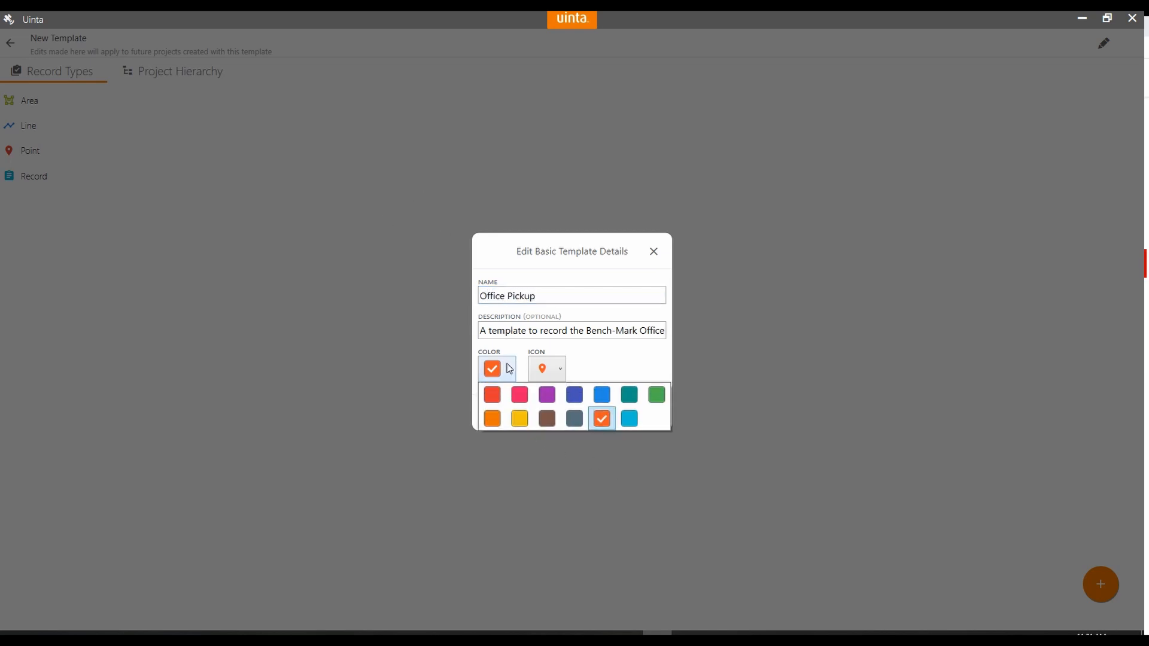
left_click(574, 395)
left_click(549, 373)
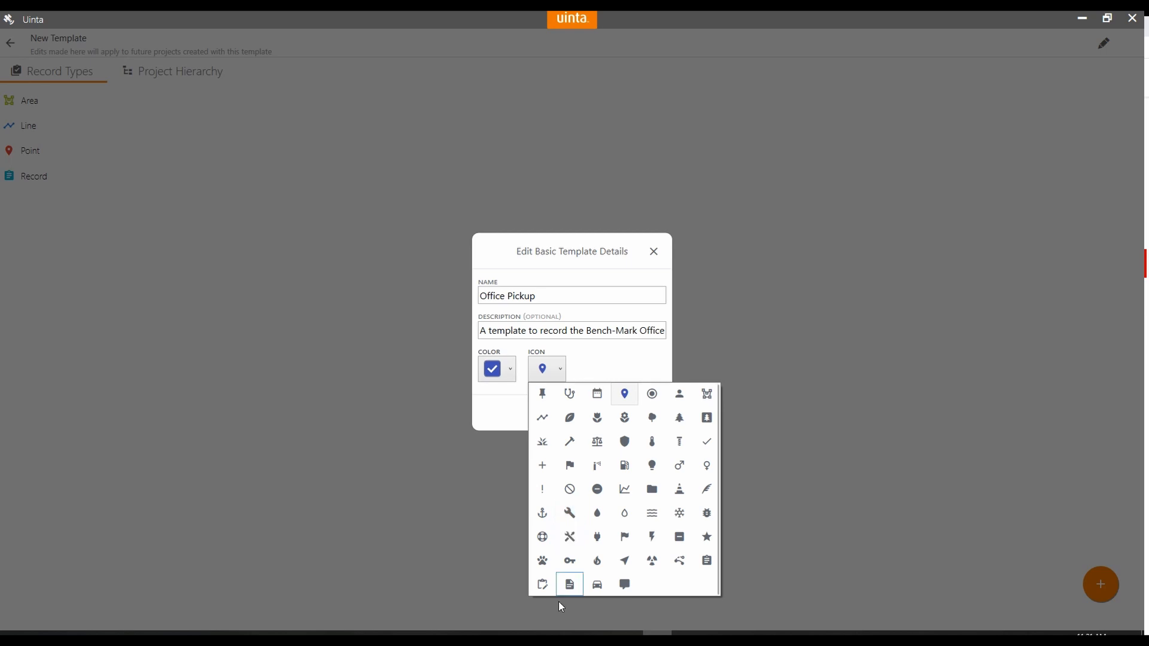
left_click(570, 587)
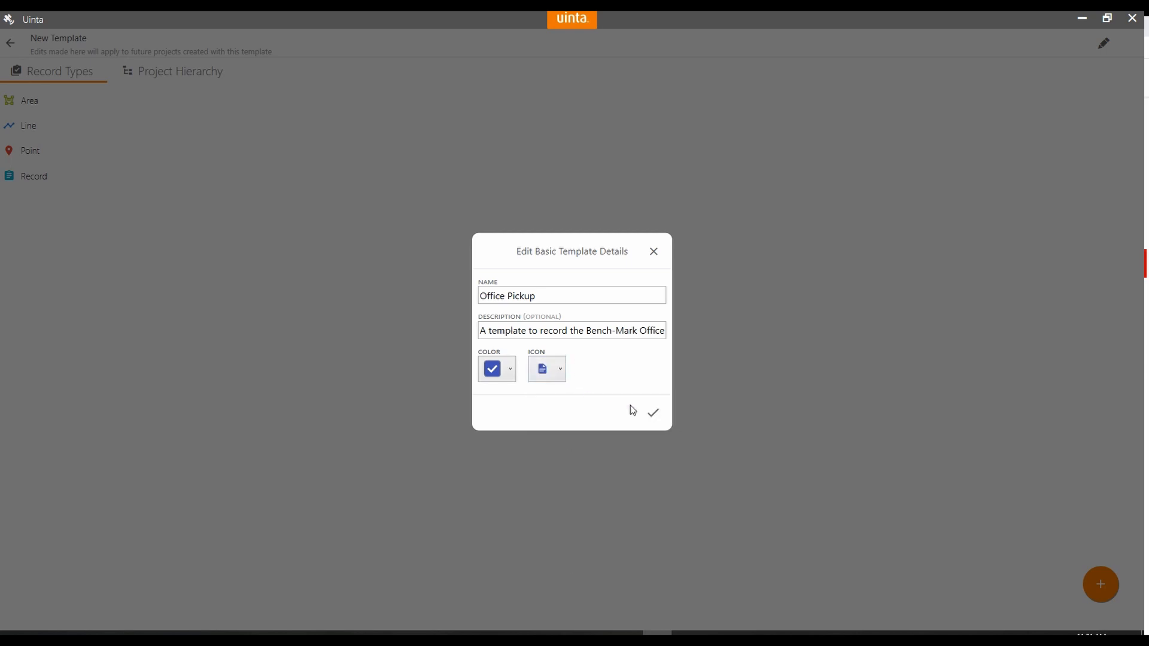
left_click(655, 415)
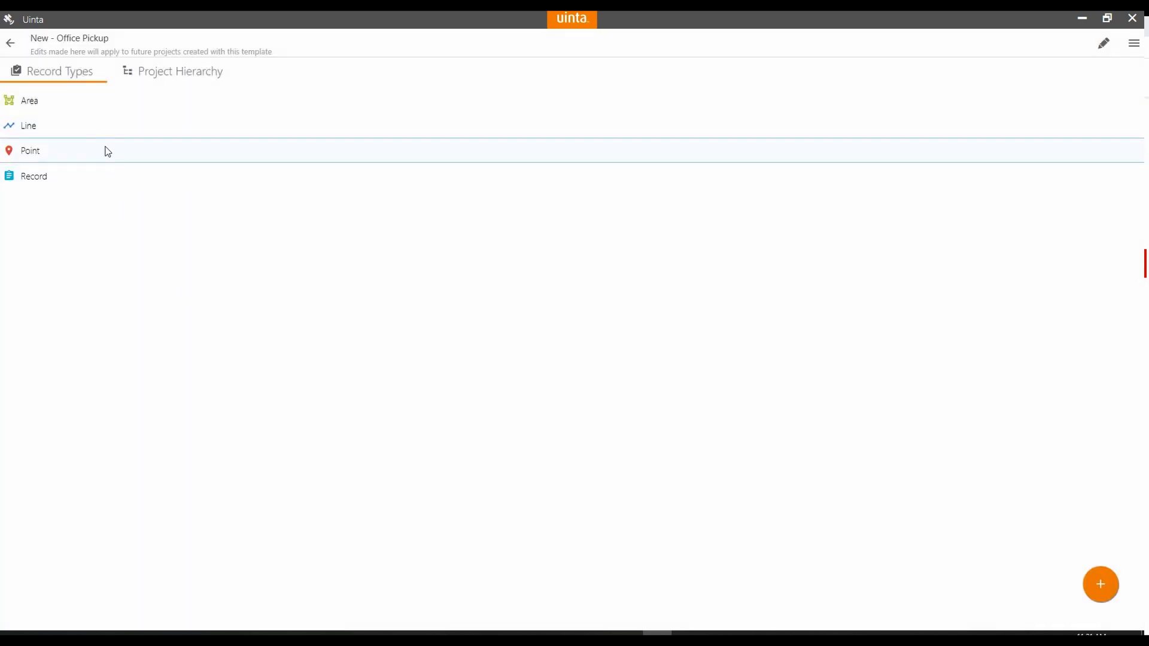
In the Area record type, set the Name field's instructions to "Please properly name the item you are recording".
left_click(46, 106)
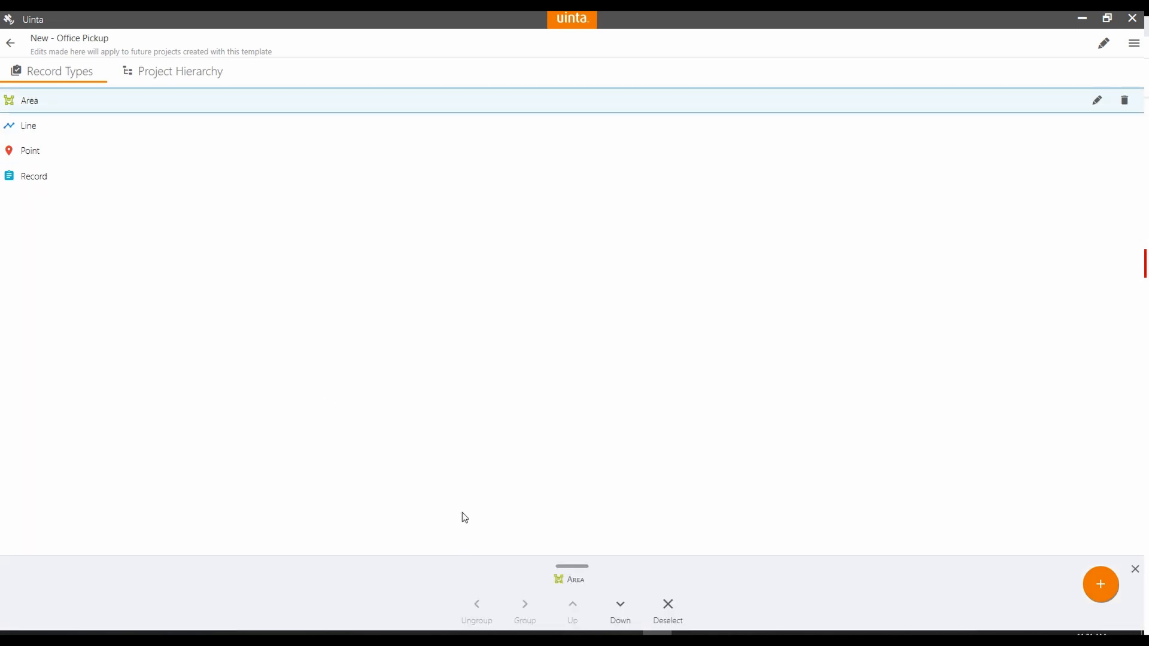
left_click(1096, 102)
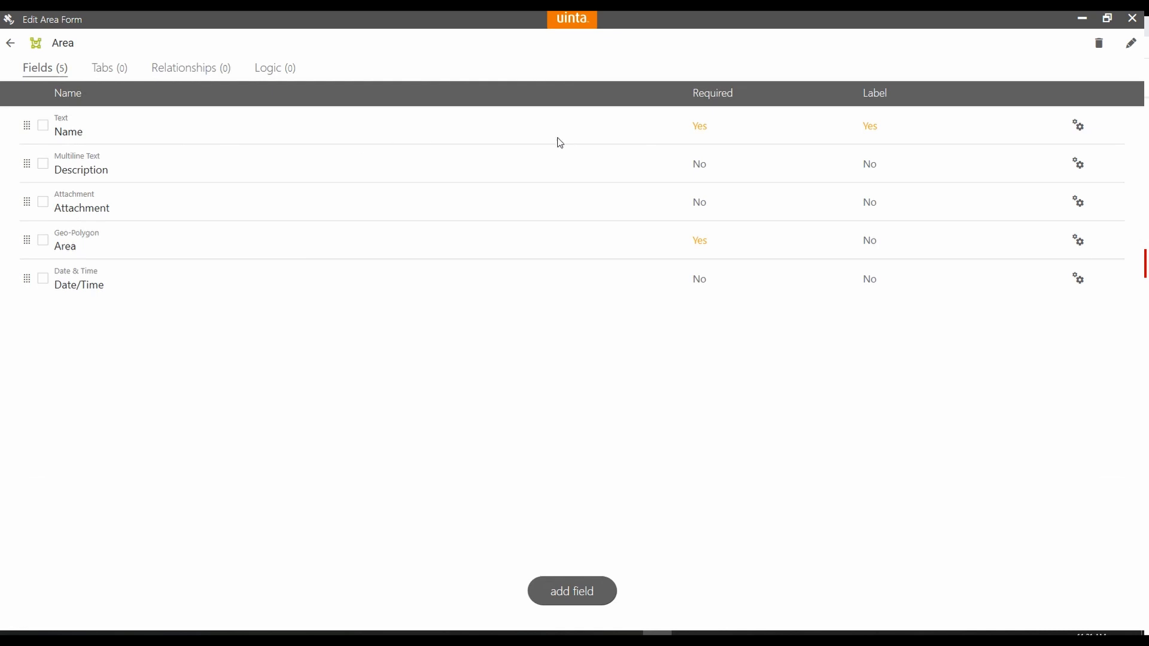
left_click(61, 141)
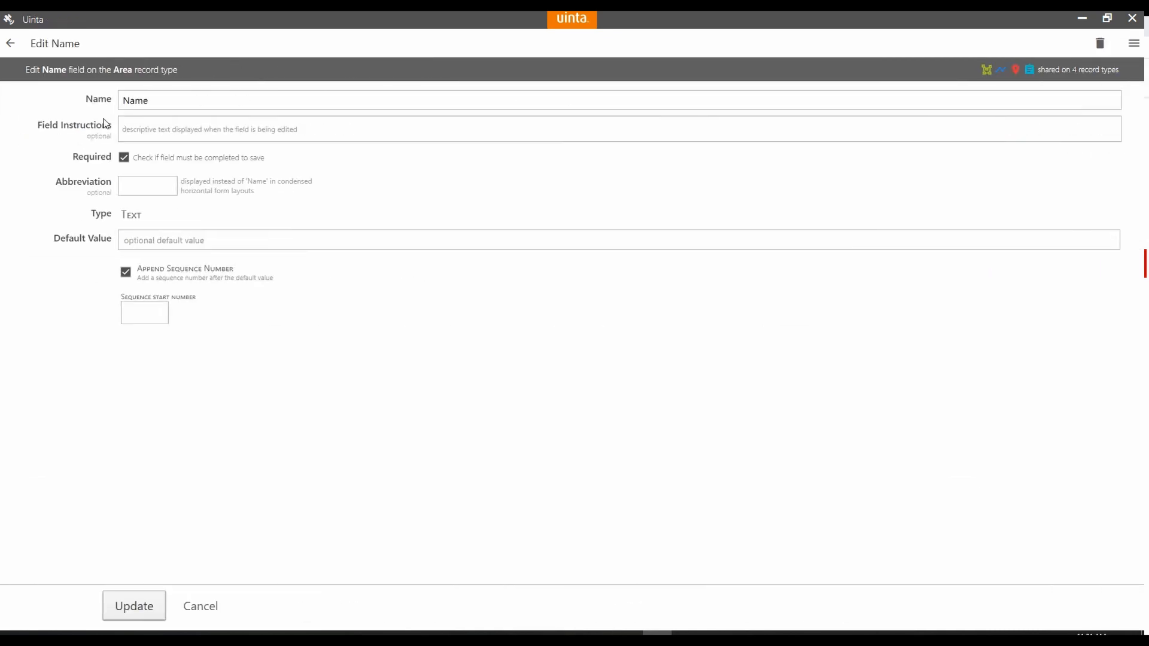
left_click(151, 134)
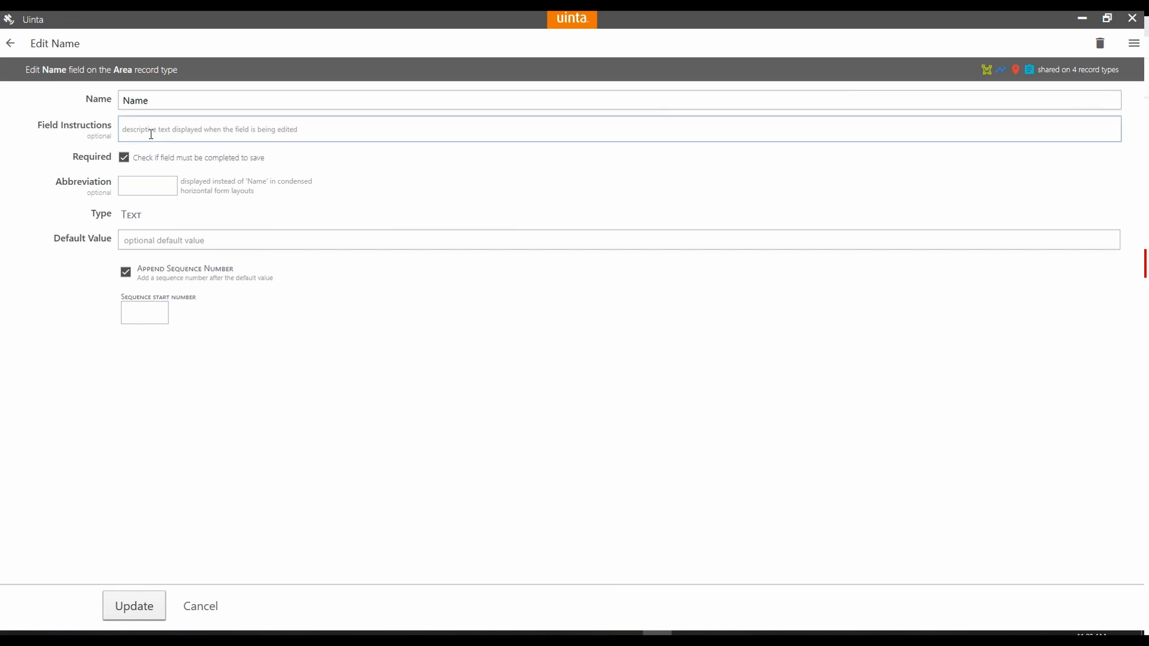
type("Pleas")
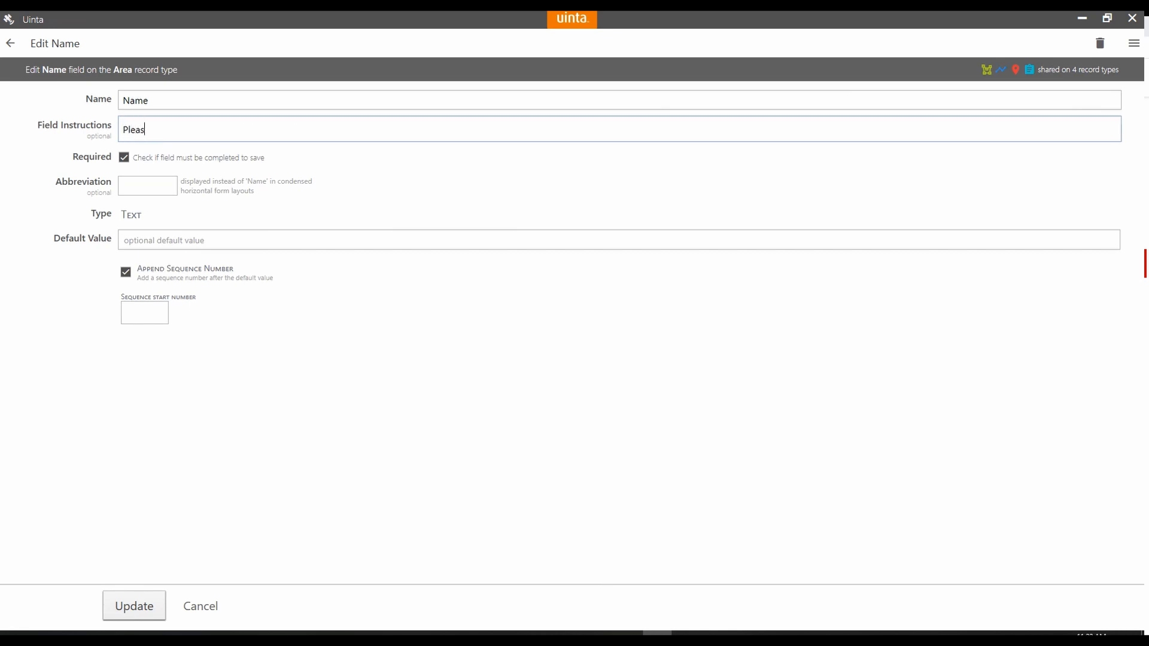
type("e properly name the te")
key("BackSpace")
key("BackSpace")
type("item you are")
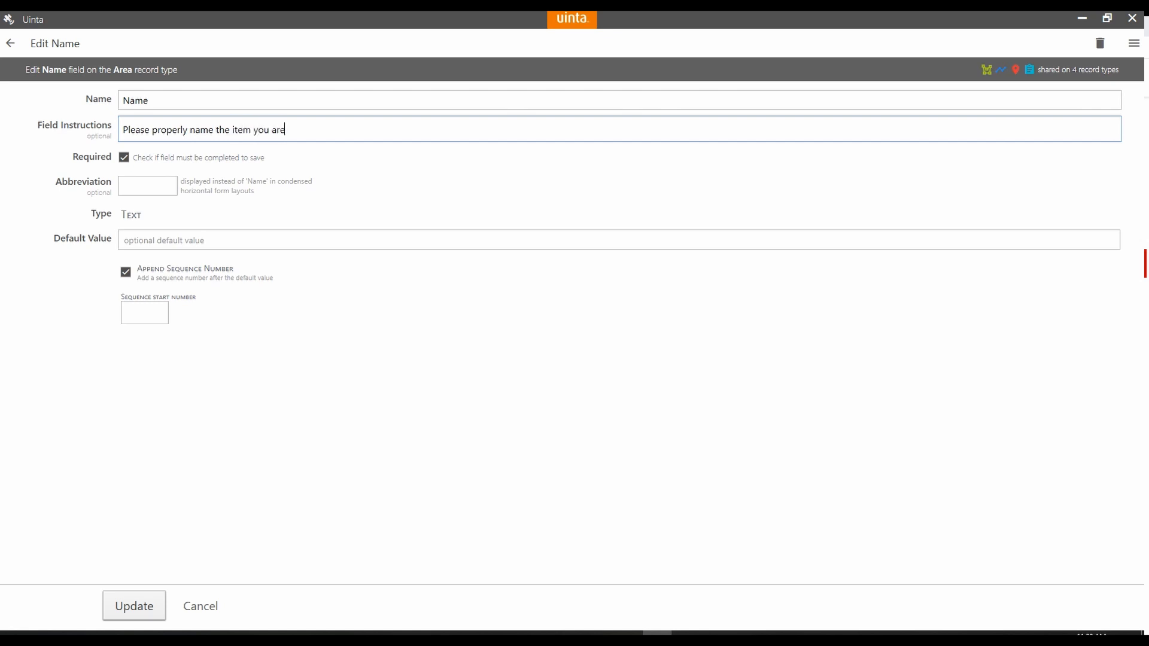
type(" recording")
Set the Name field's sequence start number to 1 and apply the changes to all record types that use it.
left_click(143, 186)
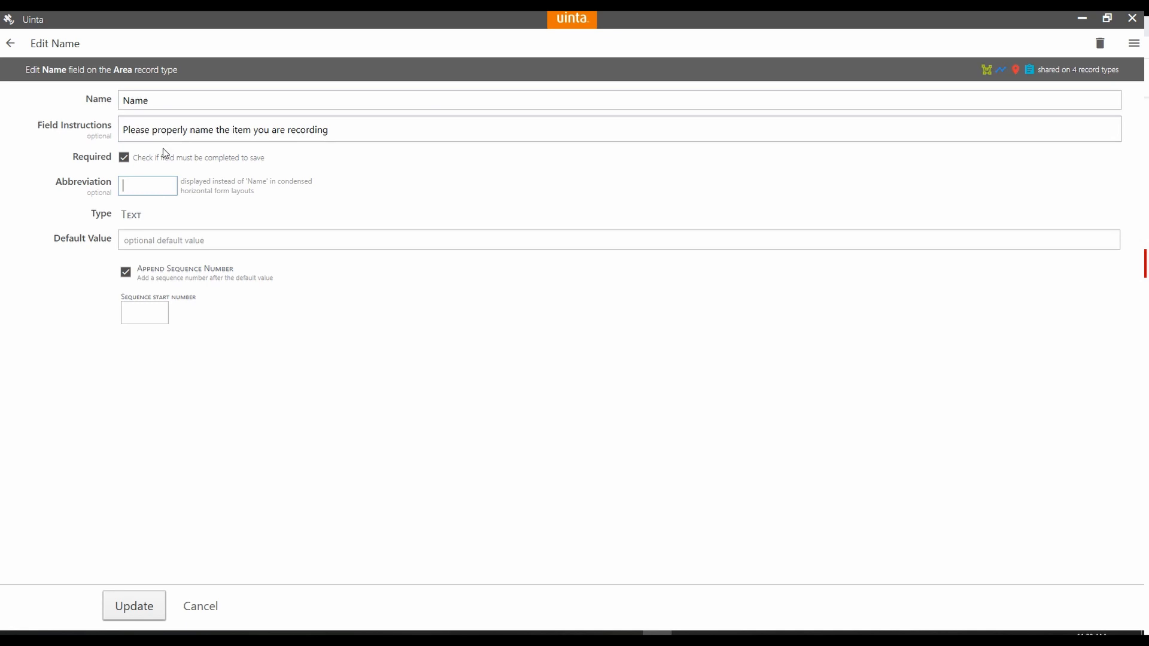
left_click(156, 243)
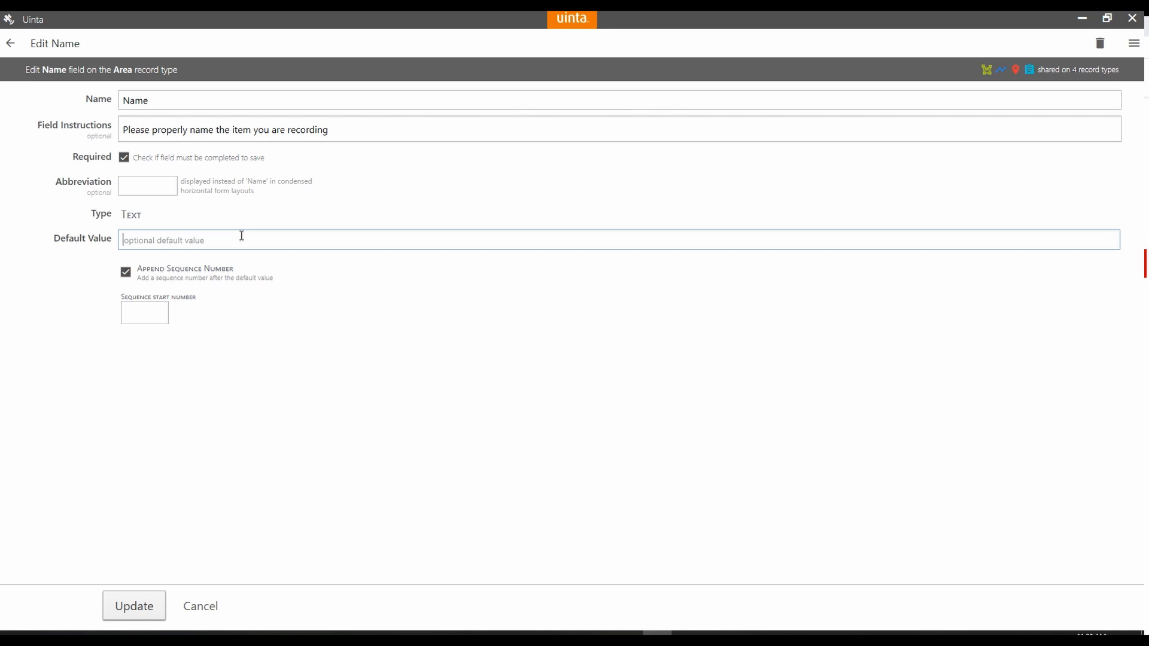
left_click(160, 314)
type("1")
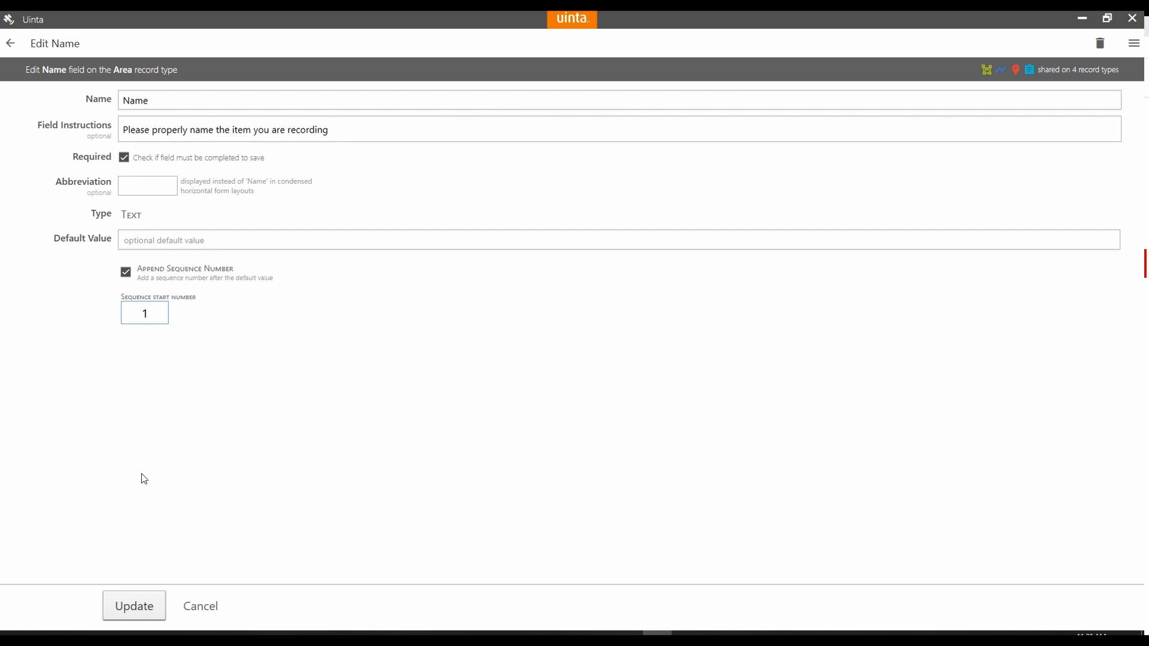
left_click(136, 606)
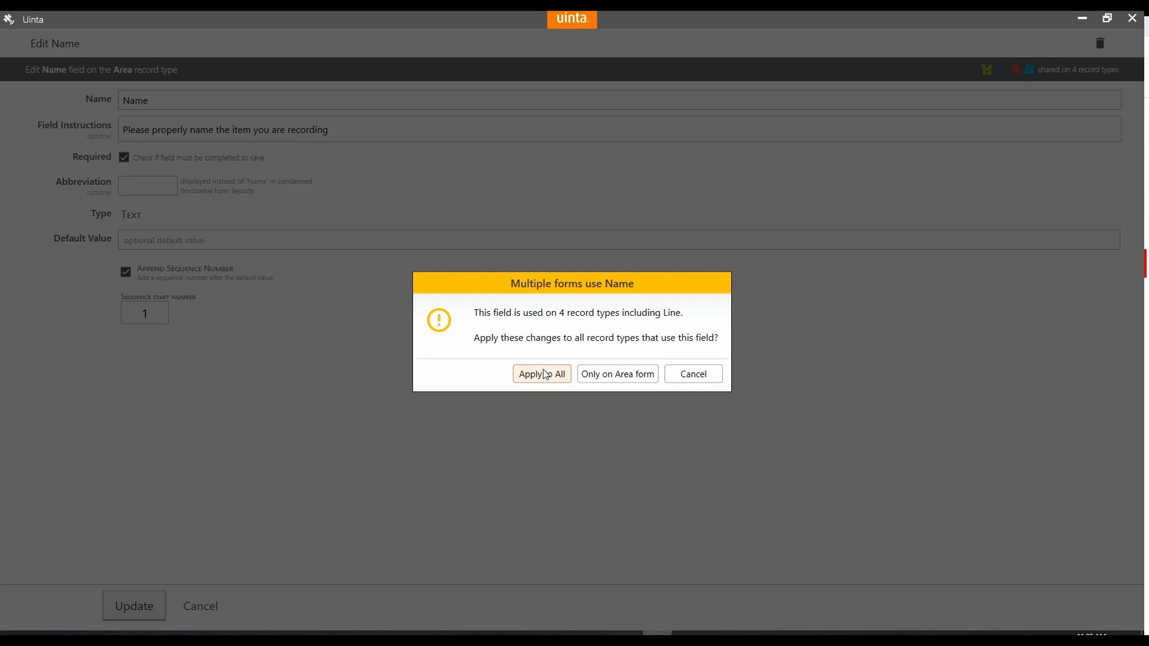
left_click(542, 375)
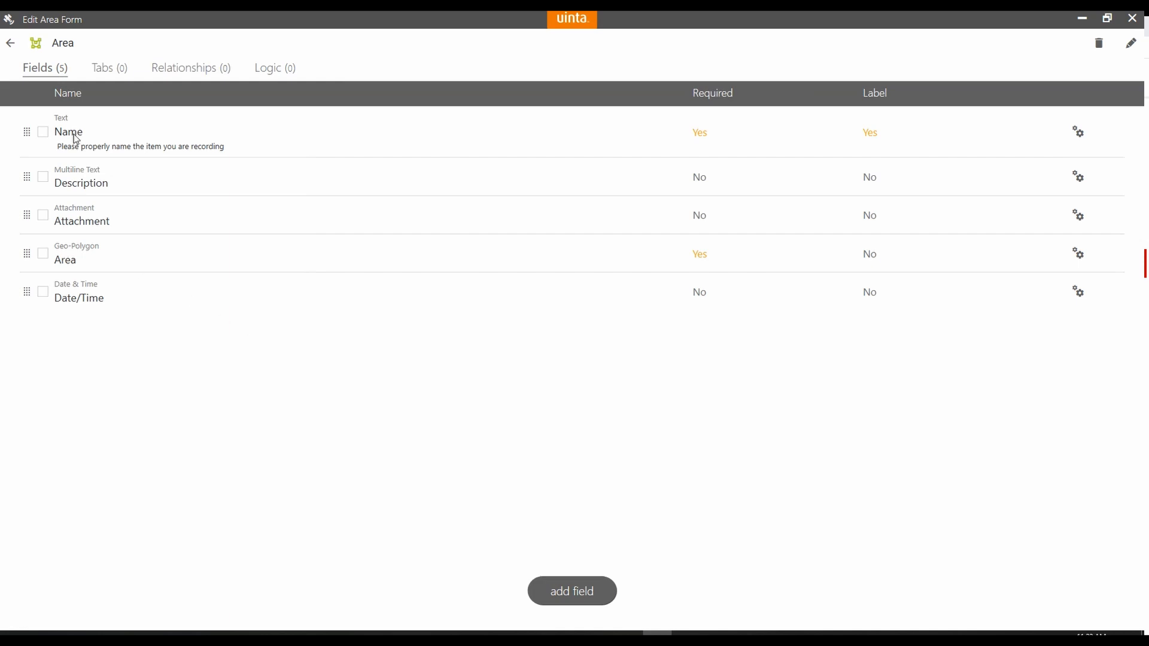
Check the Date/Time field's settings in the Record record type's form, and start adding a new field to that form.
left_click(11, 55)
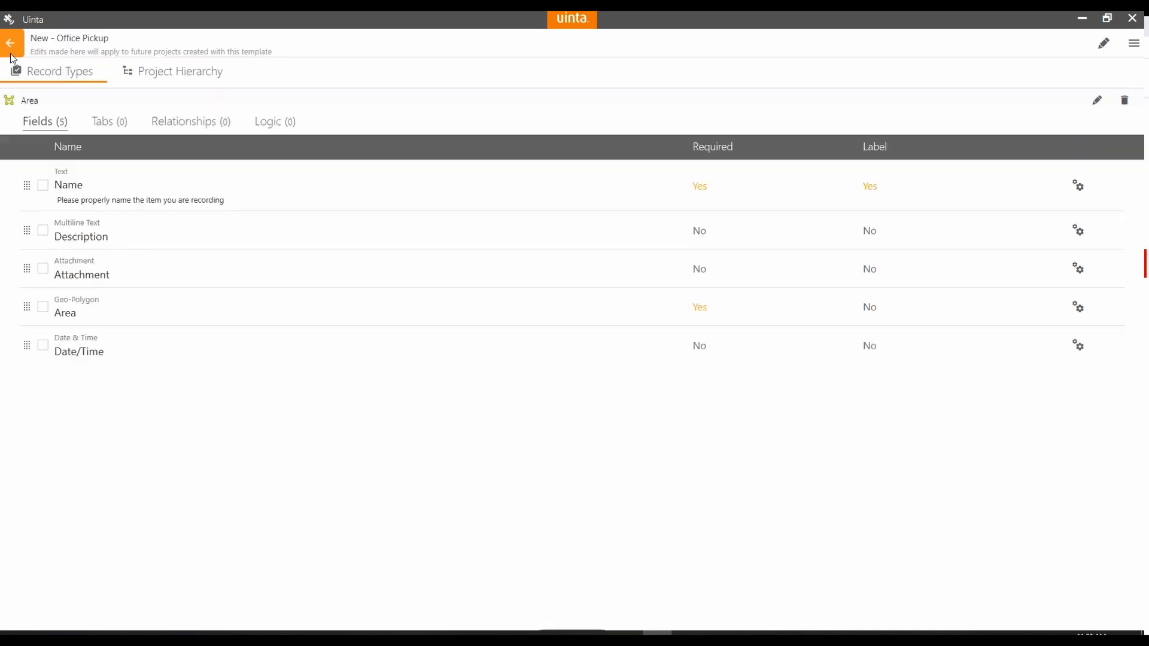
left_click(51, 176)
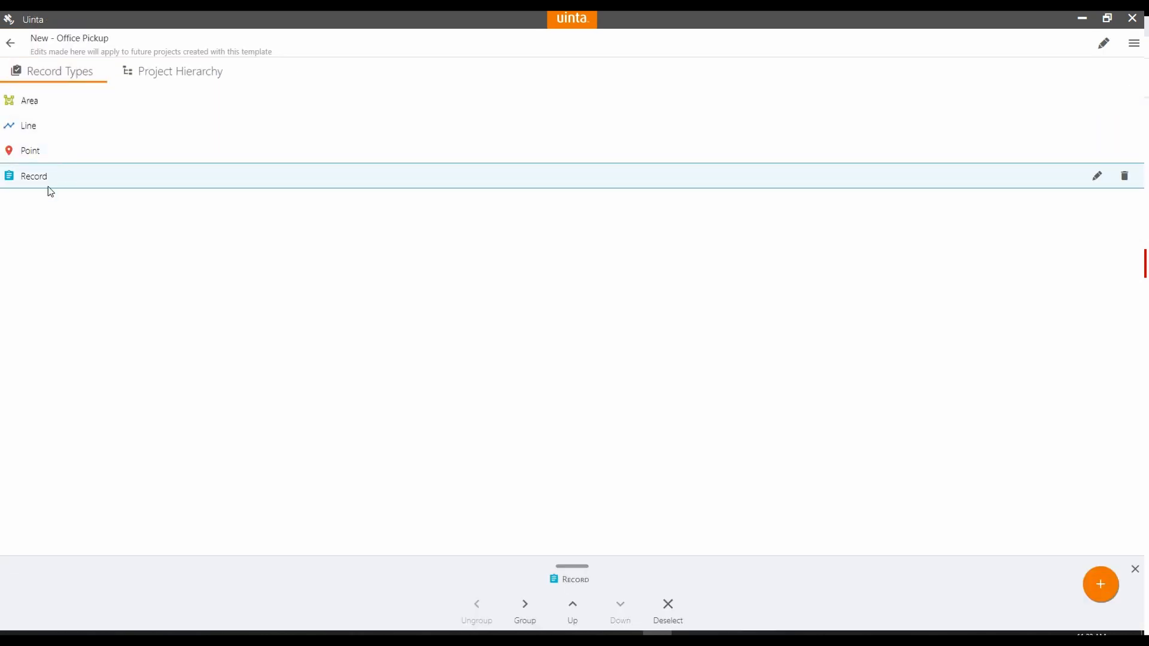
left_click(1097, 175)
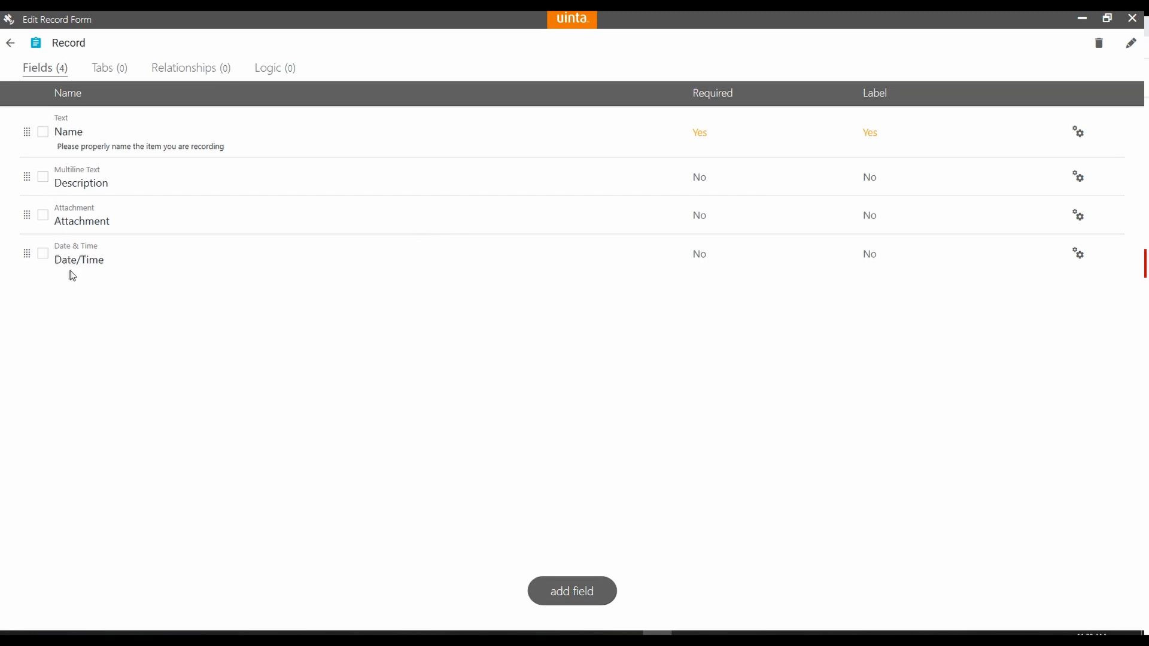
left_click(71, 267)
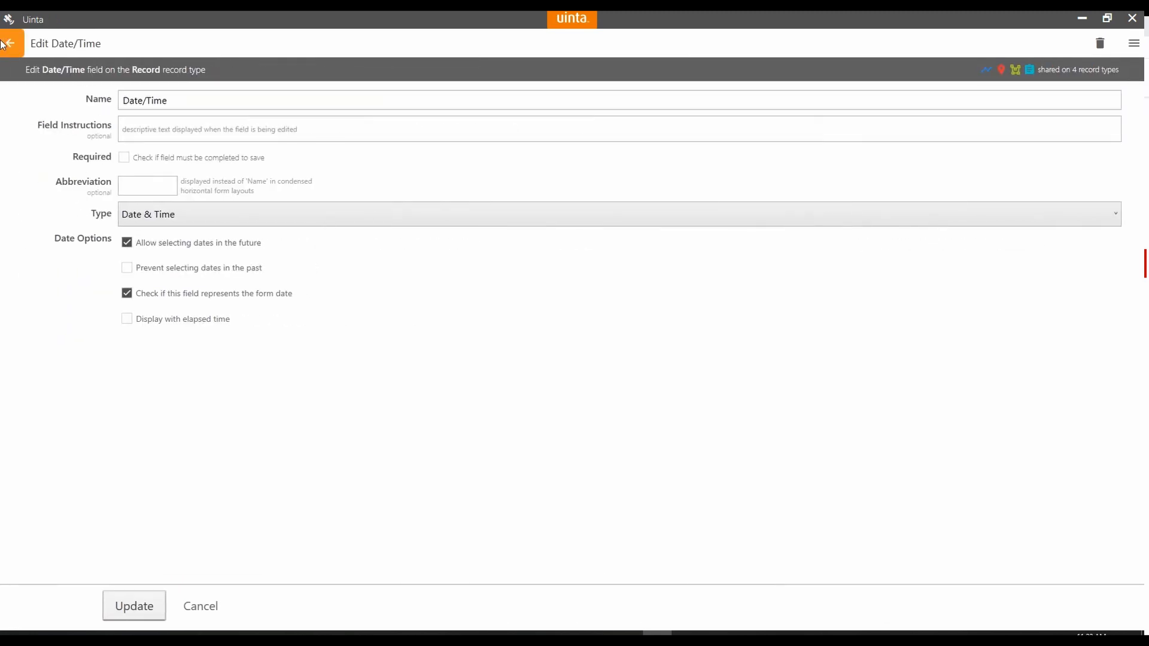
left_click(10, 43)
left_click(575, 586)
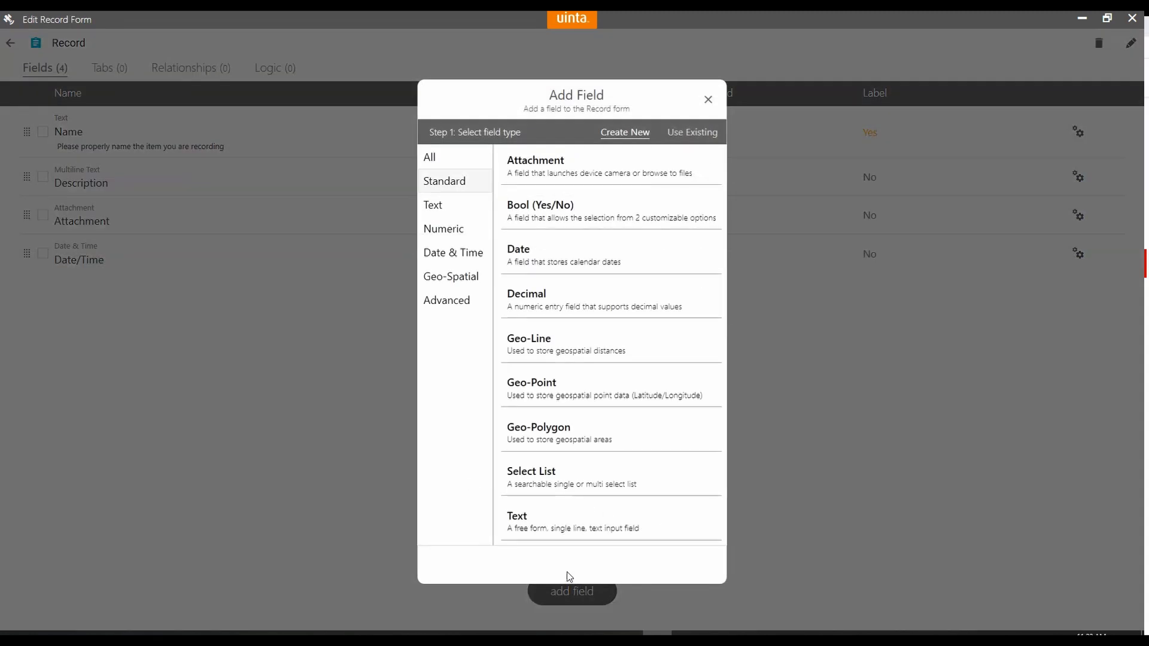
left_click(449, 238)
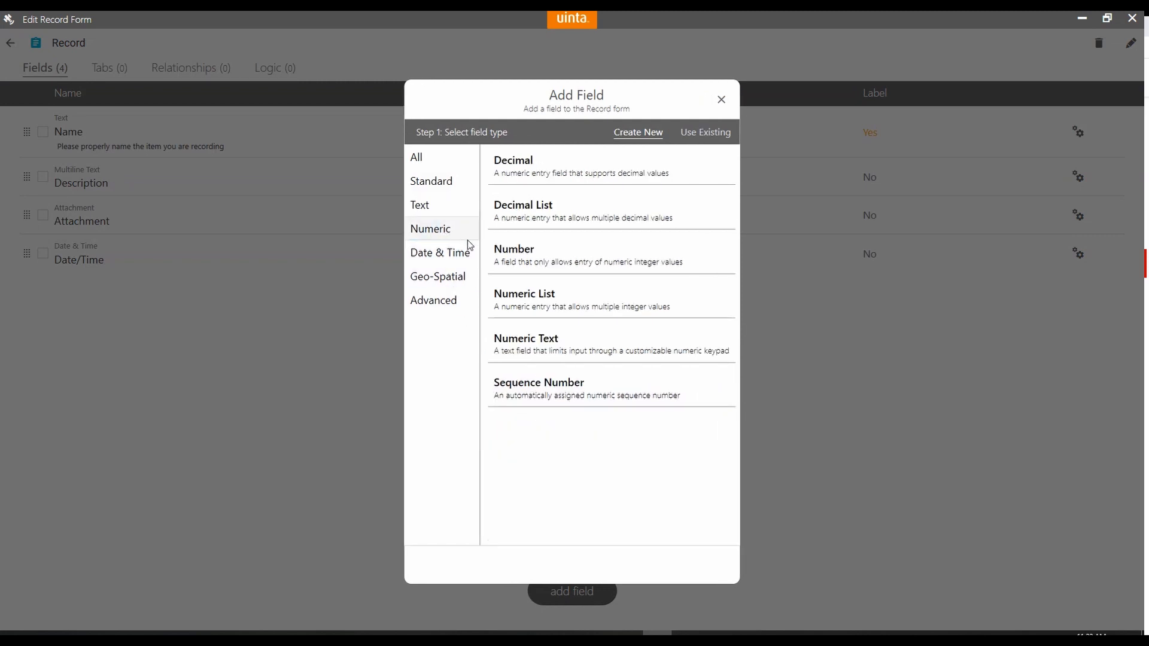
left_click(540, 319)
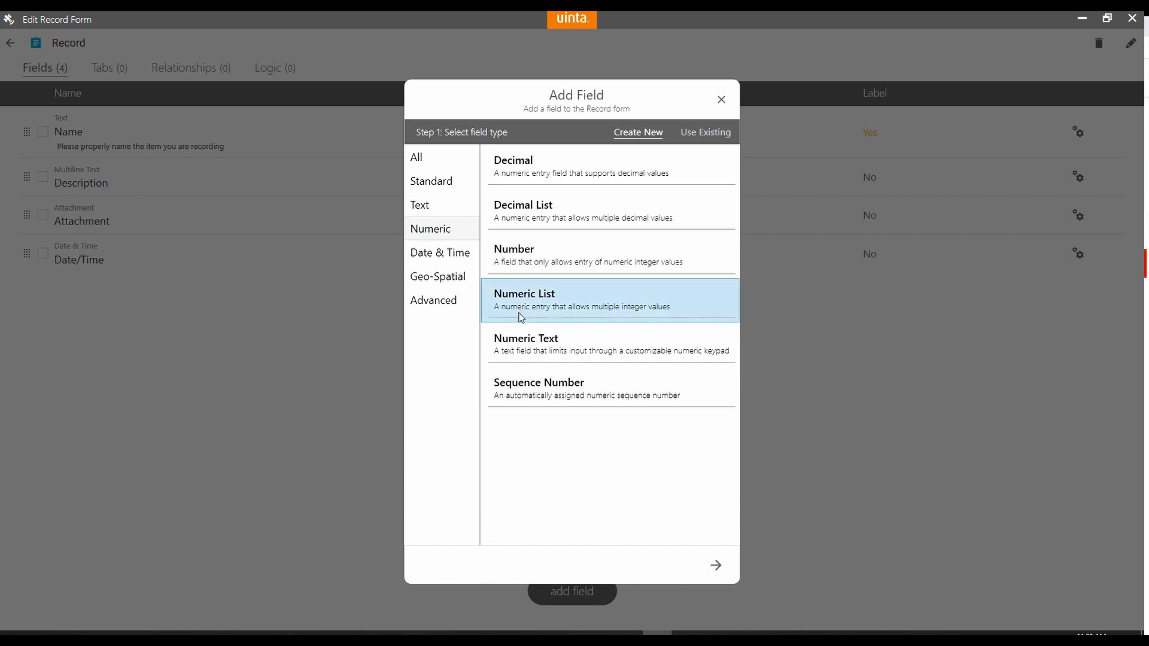
left_click(450, 189)
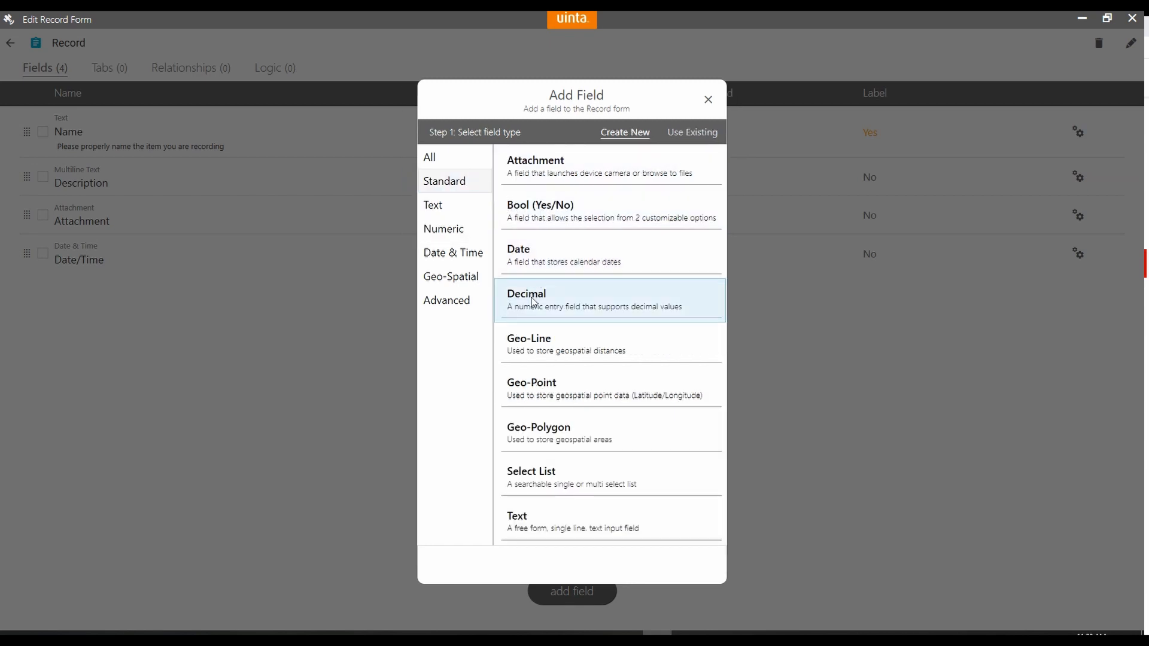
Choose the Select List type for the new Record field and name it "List Options".
left_click(537, 477)
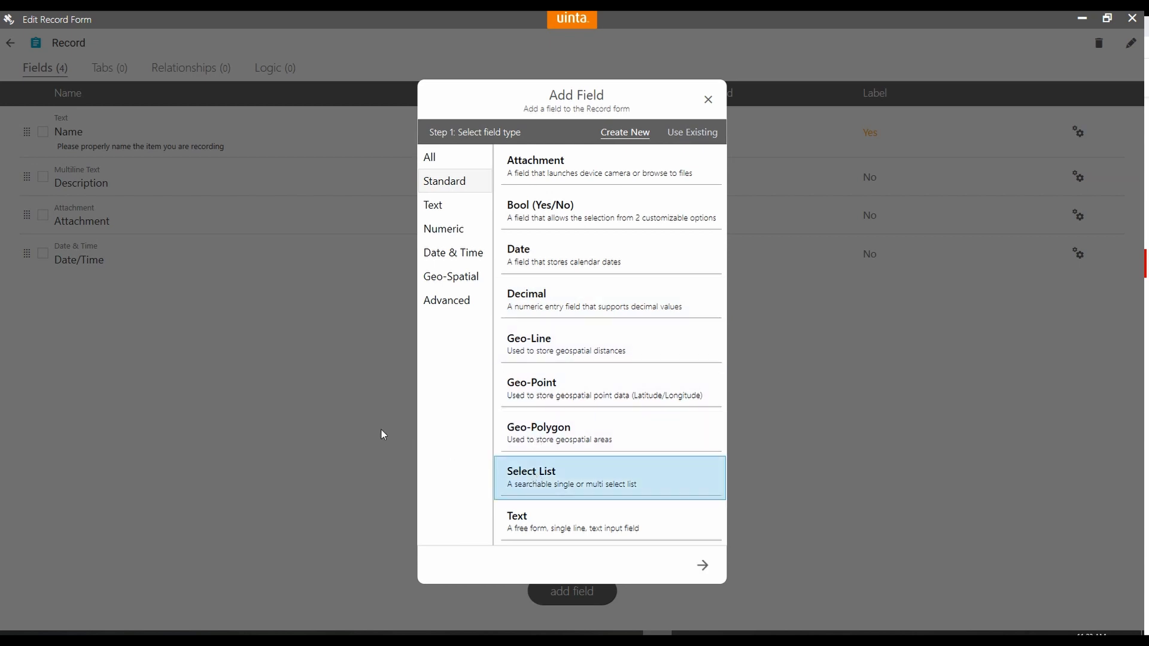
left_click(703, 566)
left_click(564, 168)
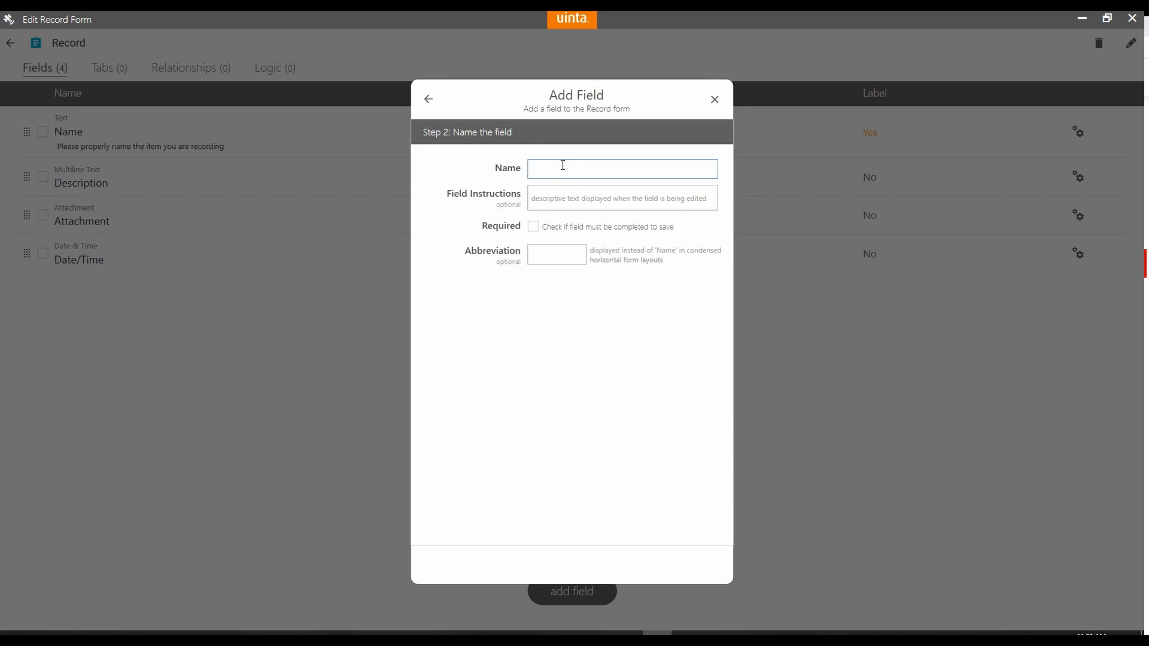
type("List Options")
left_click(709, 565)
Add "Item 1" to the list items of the List Options field.
left_click(588, 160)
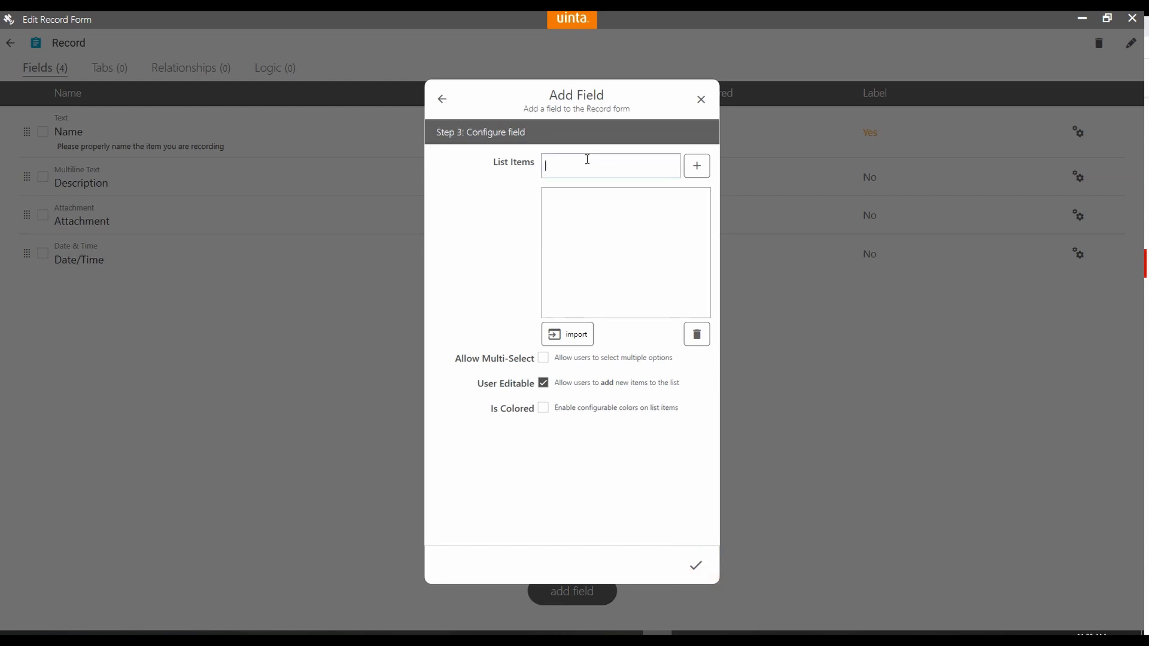
type("Item 1")
left_click(702, 172)
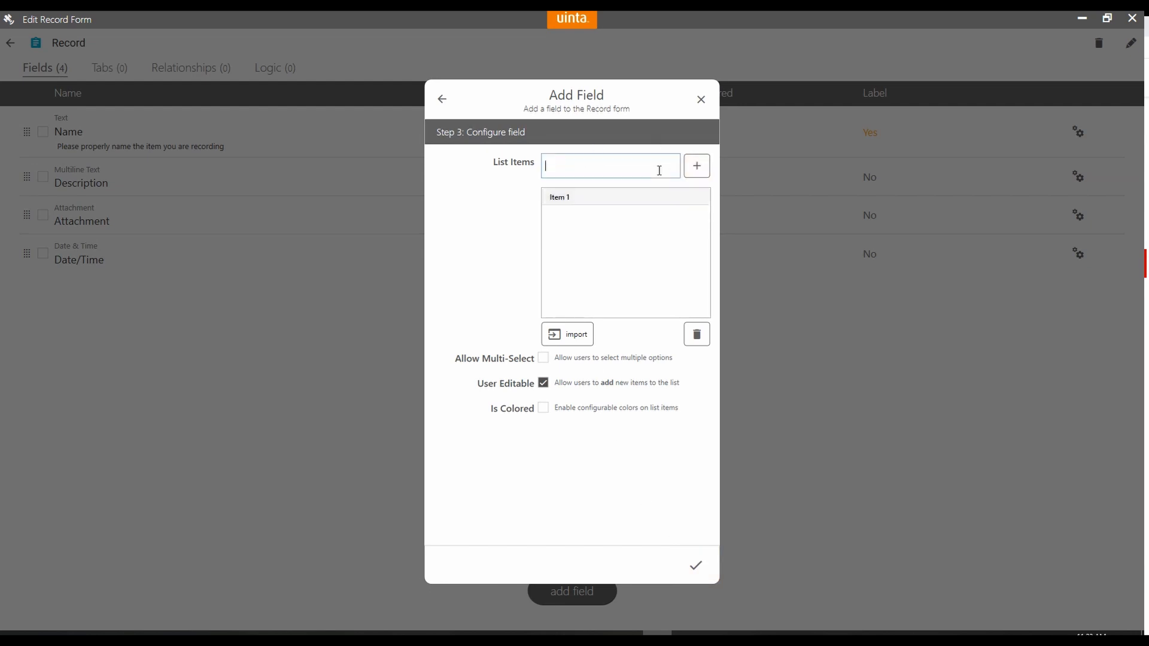
Add "Item 2" to the List Options field and enable configurable colors on its list items.
type("Item 2")
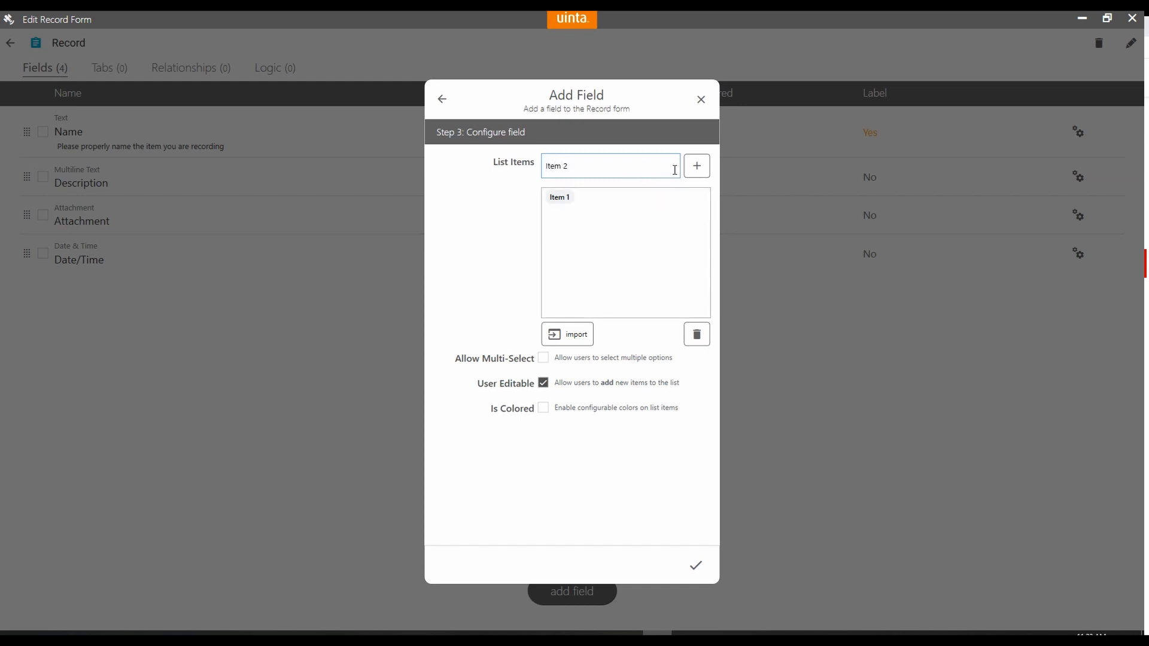
left_click(696, 166)
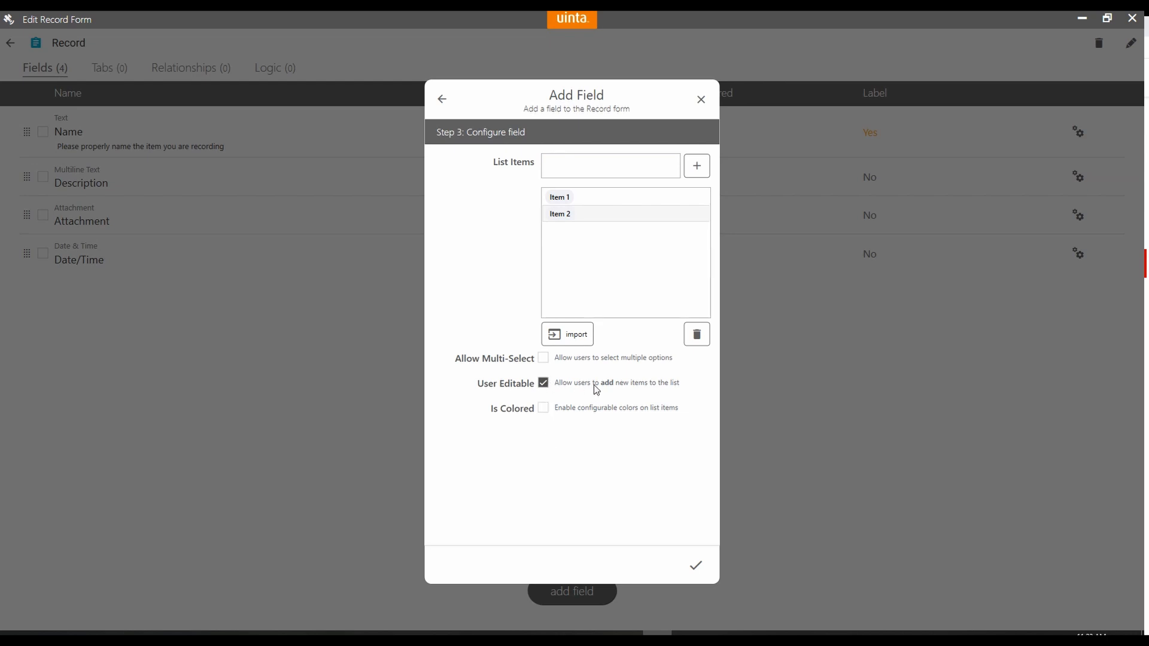
left_click(571, 408)
Color Item 1 pink, finish adding the List Options field, and return to the template's record types.
left_click(506, 213)
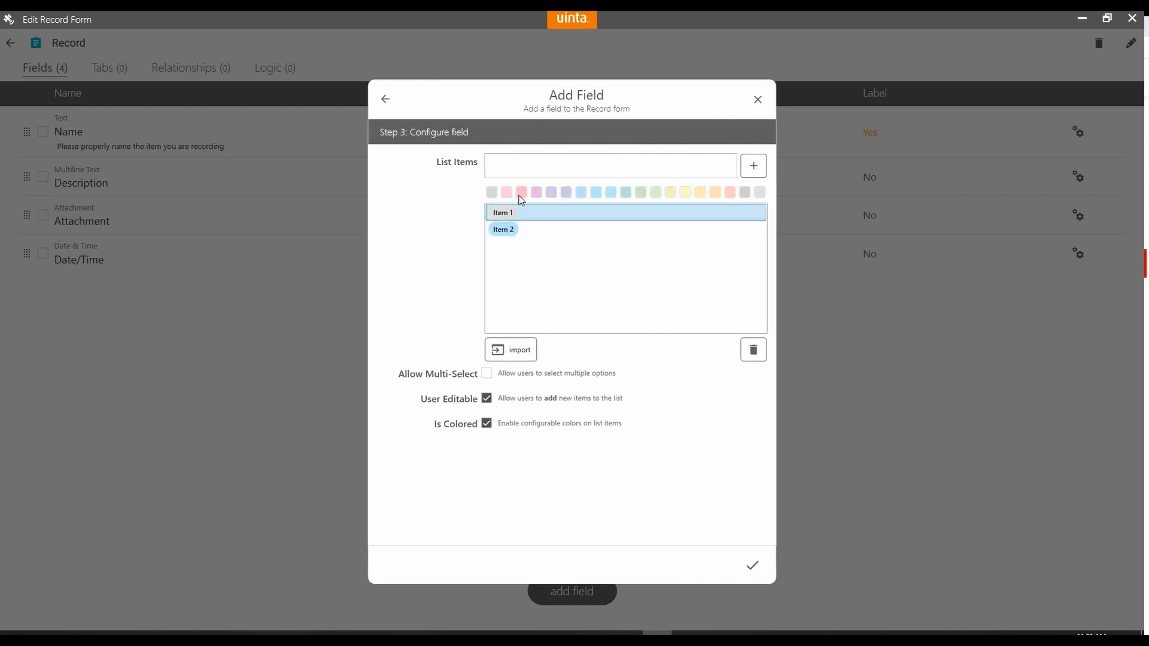
left_click(521, 192)
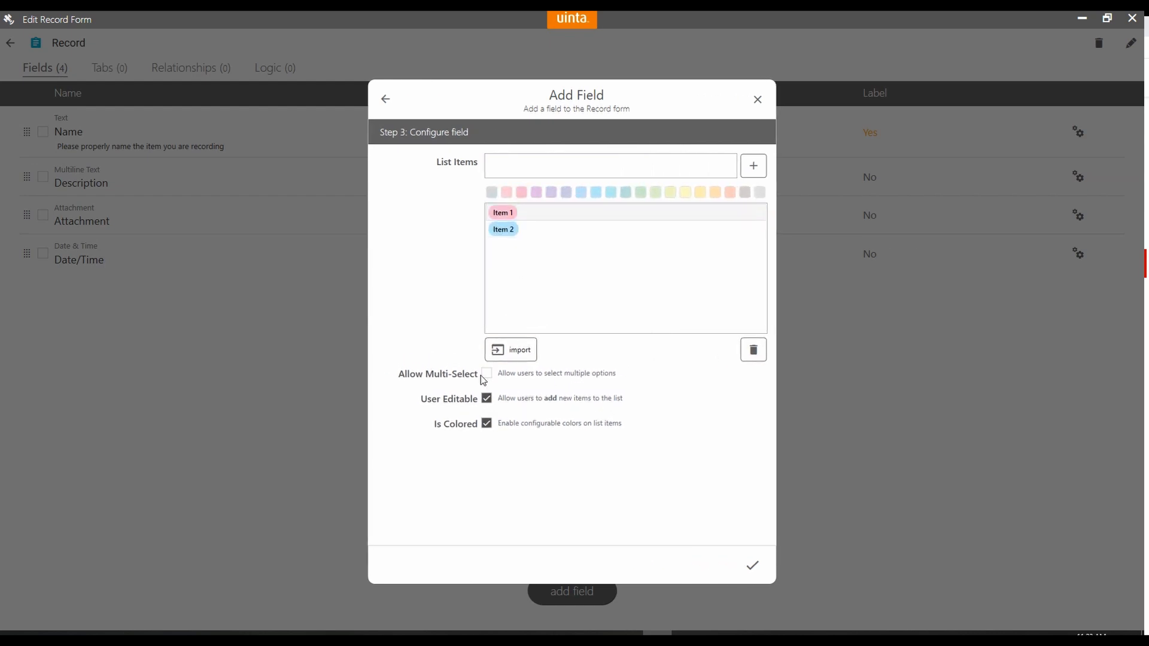
left_click(755, 563)
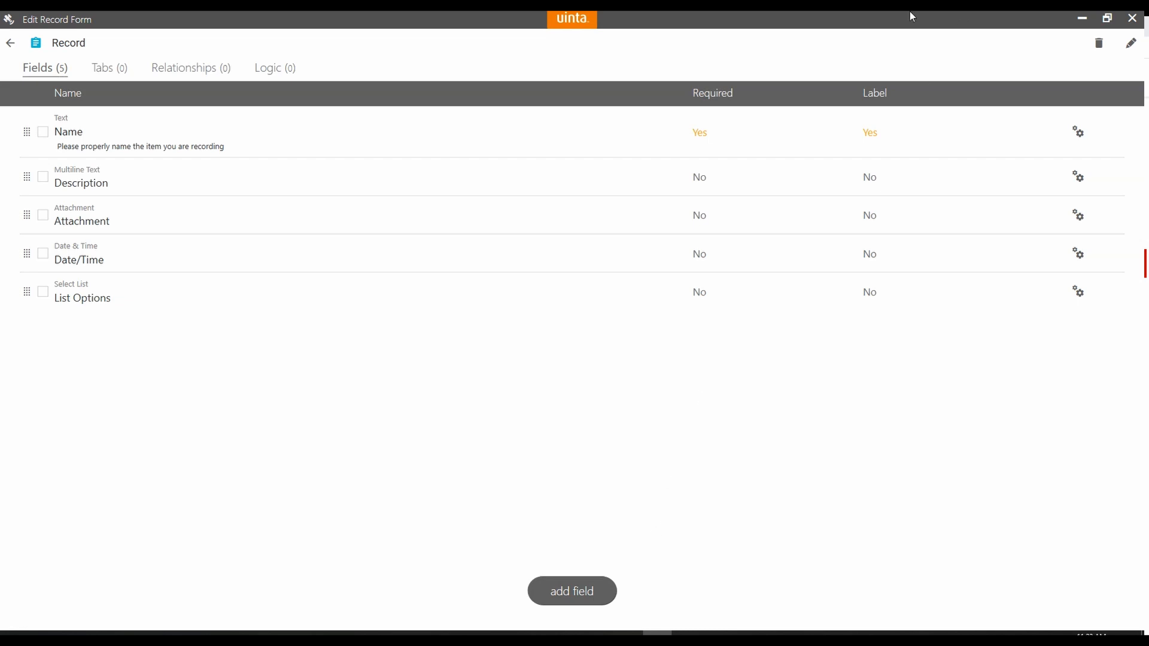
left_click(10, 44)
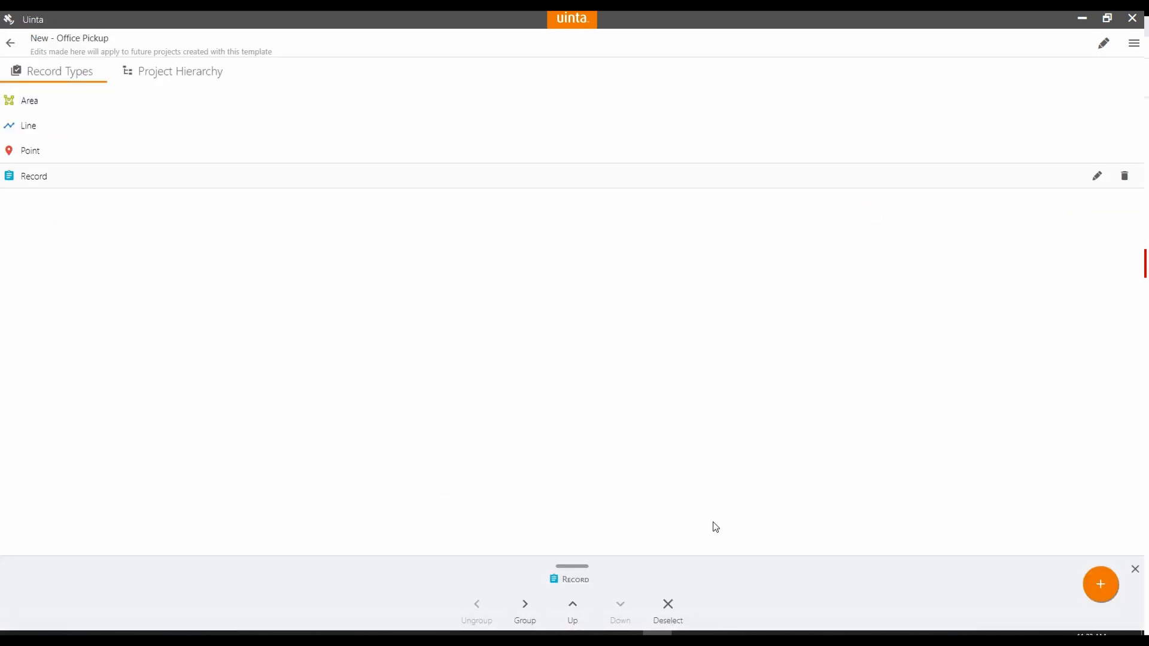
Start a new record type based on Point and name it "Optional Item".
left_click(1105, 598)
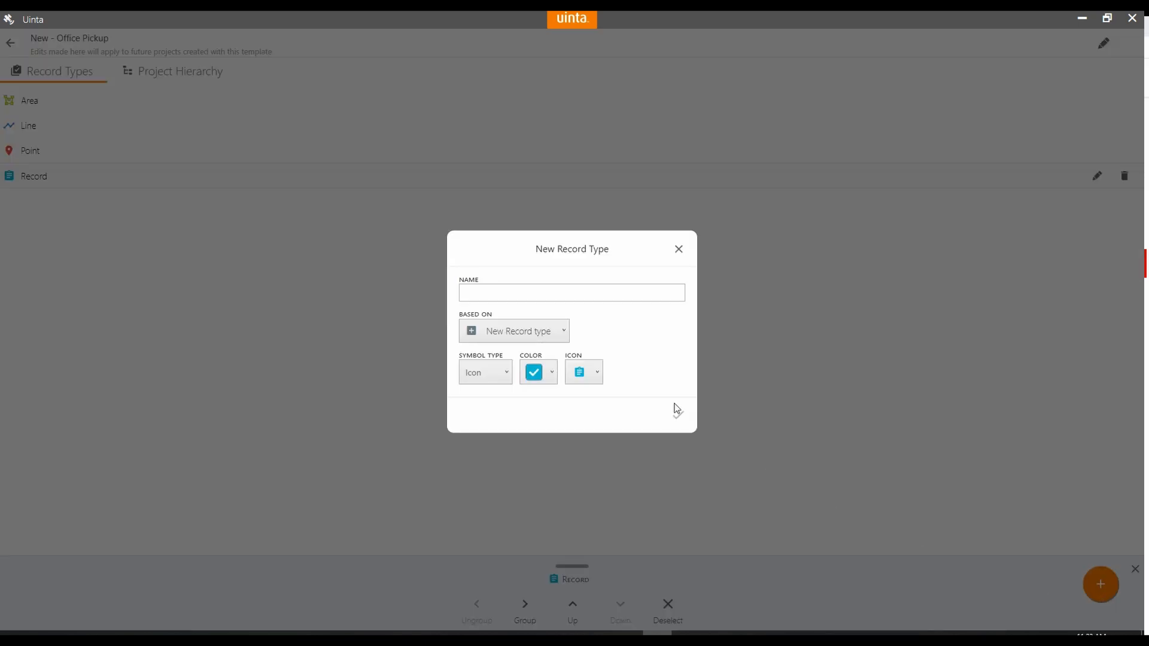
left_click(512, 330)
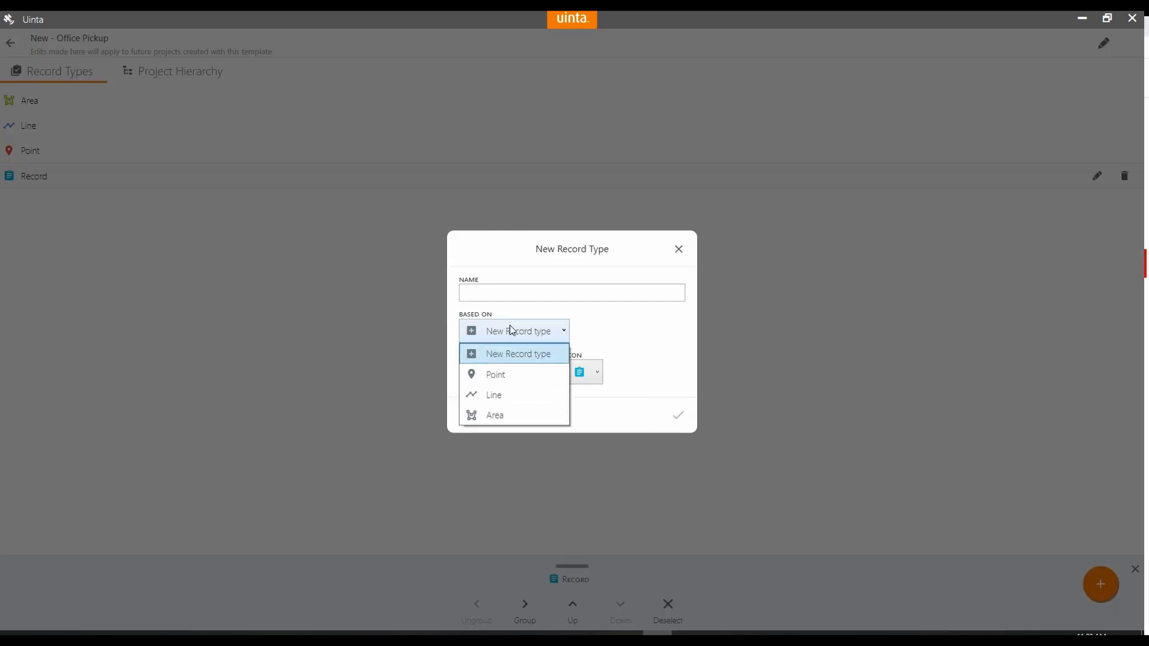
left_click(488, 376)
left_click(490, 289)
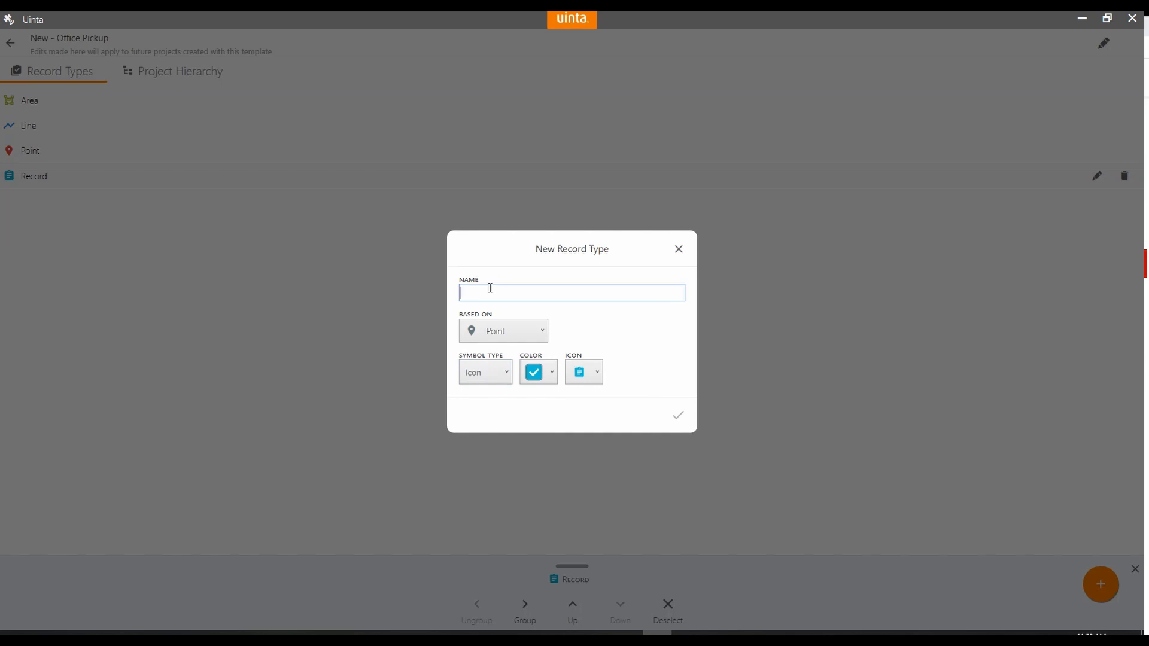
type("Optional Item")
Set the new record type's symbol to a Shape of type X and create the record type.
left_click(490, 376)
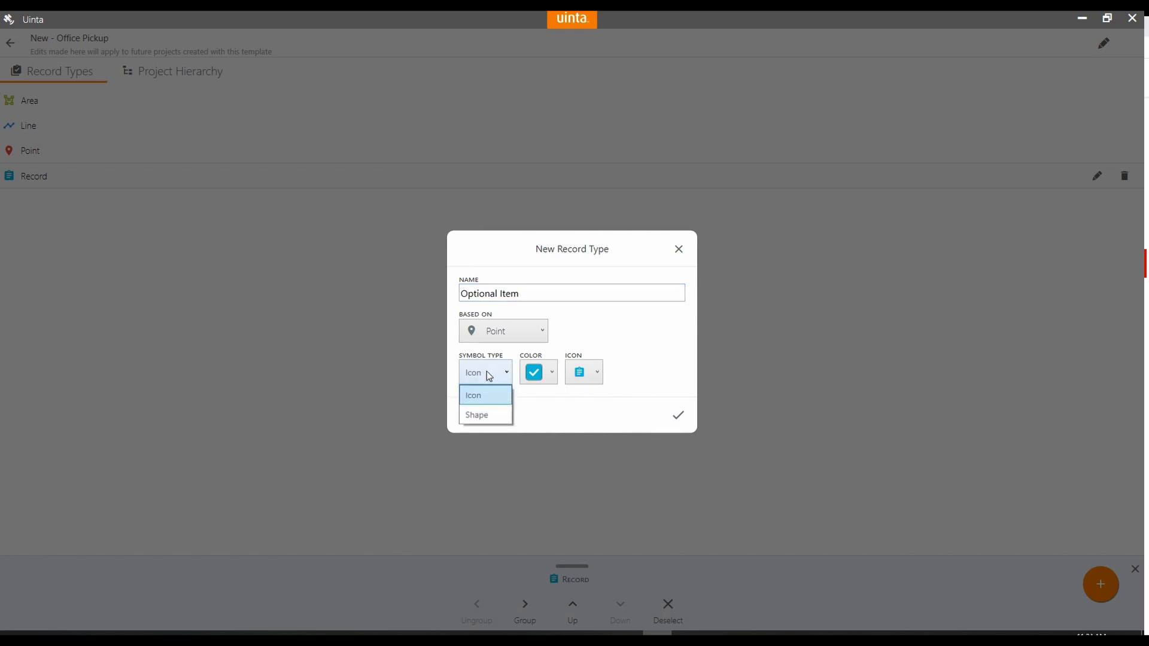
left_click(480, 408)
left_click(589, 375)
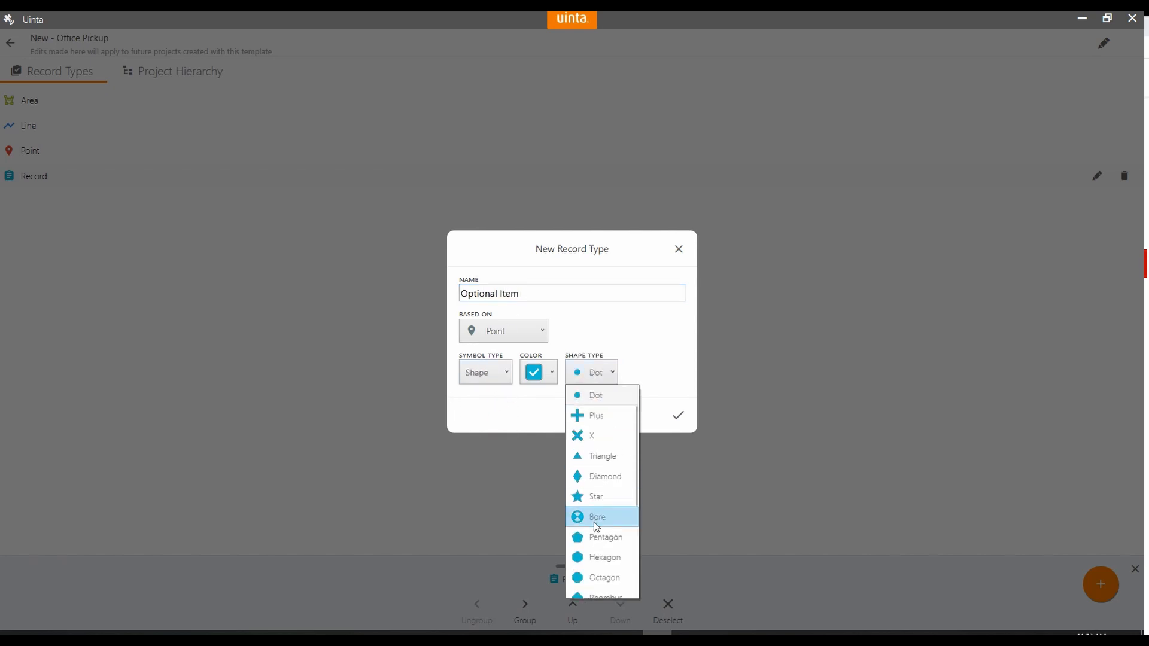
left_click(593, 434)
left_click(679, 415)
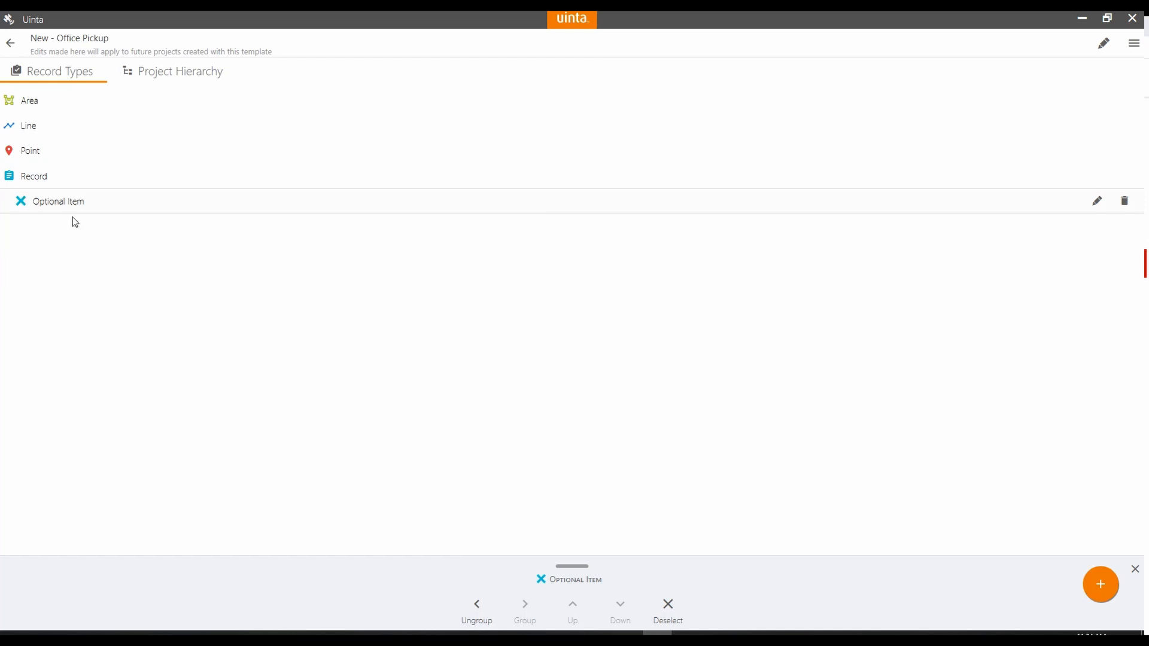
Ungroup the Optional Item record type from Record and group it back under Record.
left_click(477, 608)
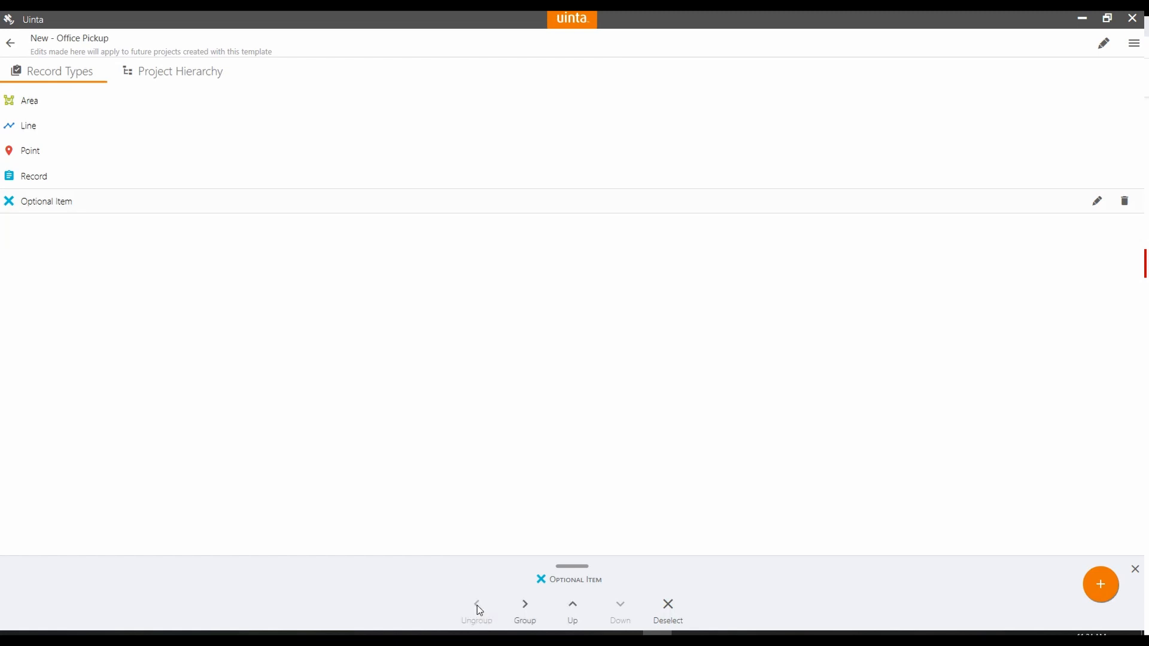
left_click(527, 610)
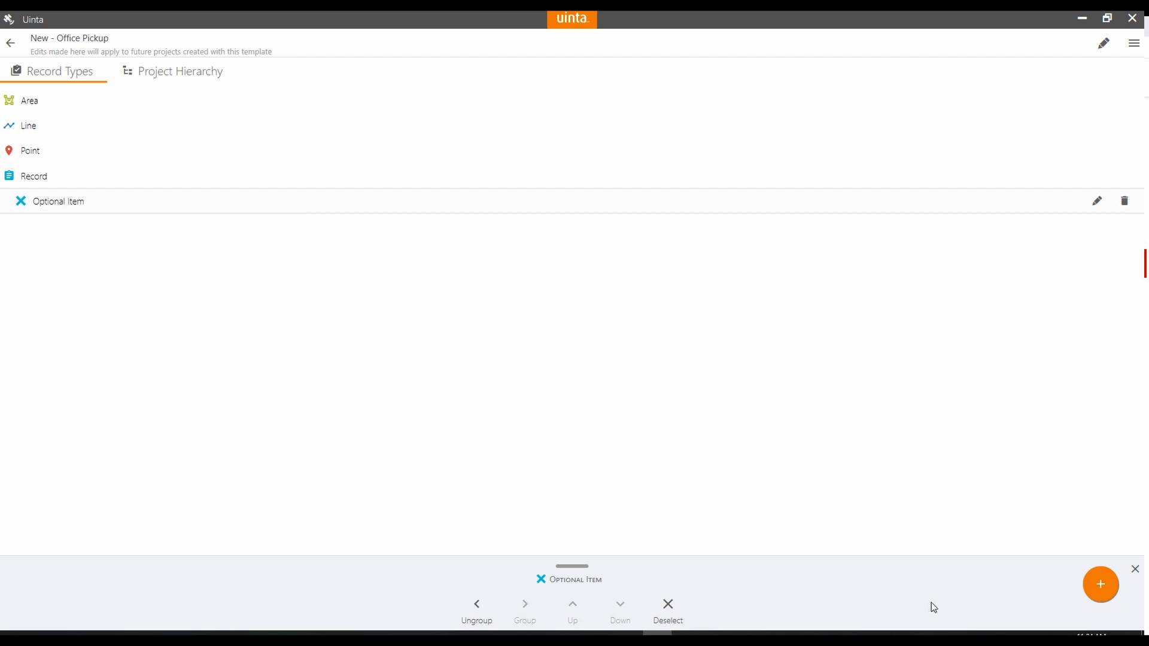
Review and accept the Office Pickup template details, then leave the template editor and save the changes.
left_click(1104, 43)
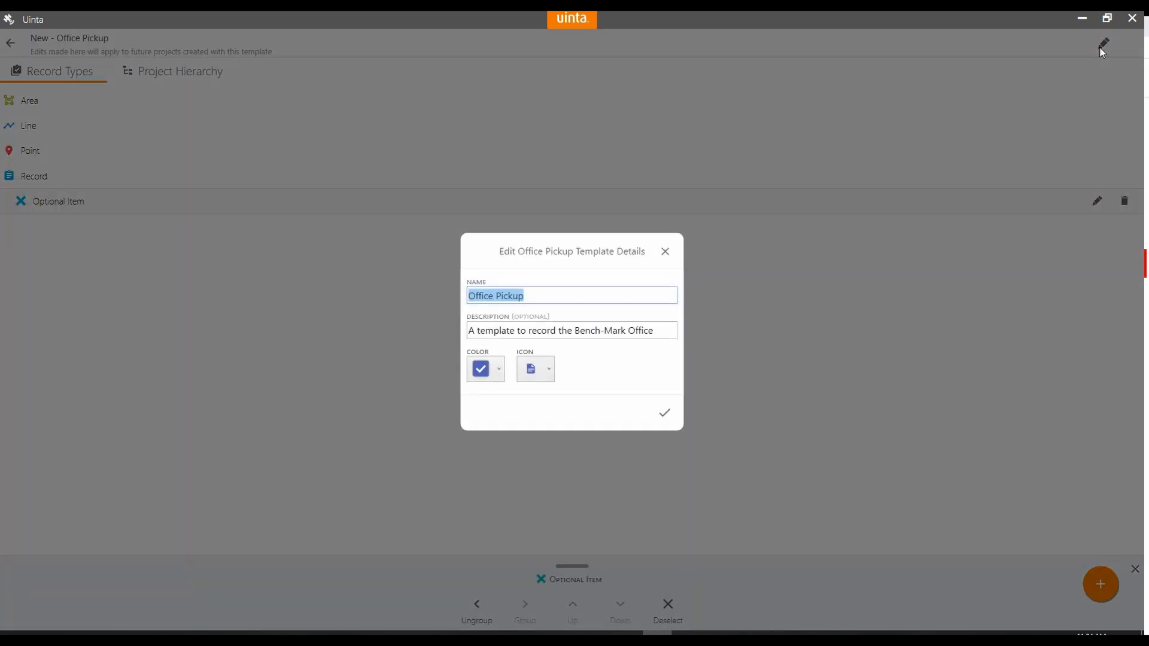
left_click(680, 423)
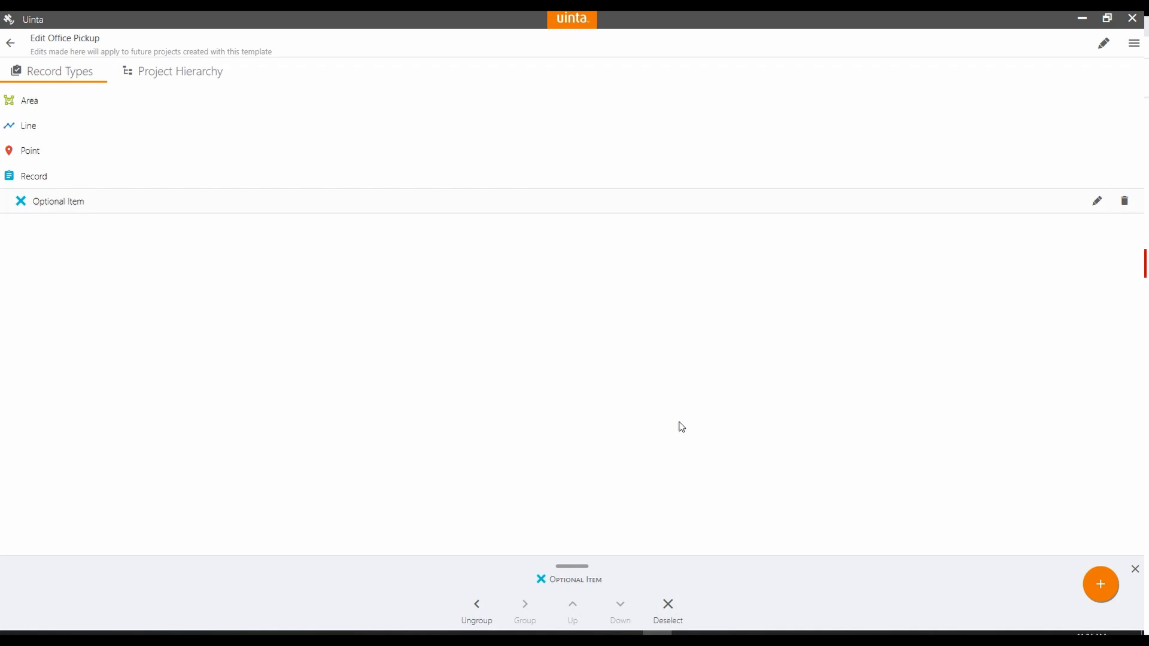
left_click(10, 43)
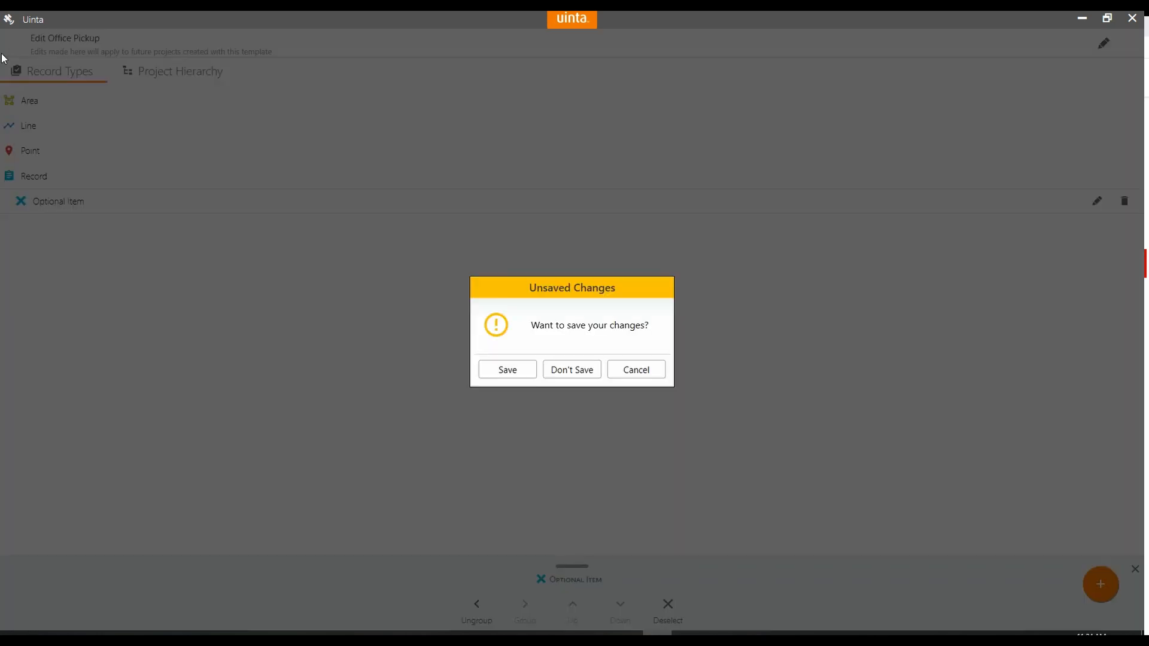
left_click(512, 375)
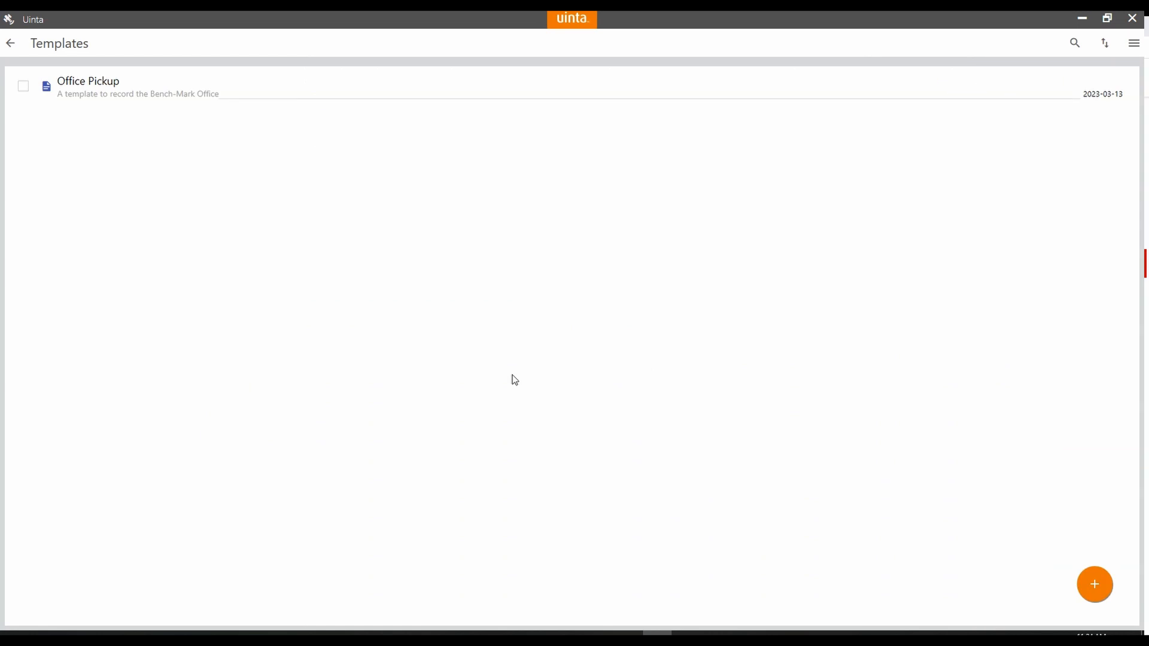